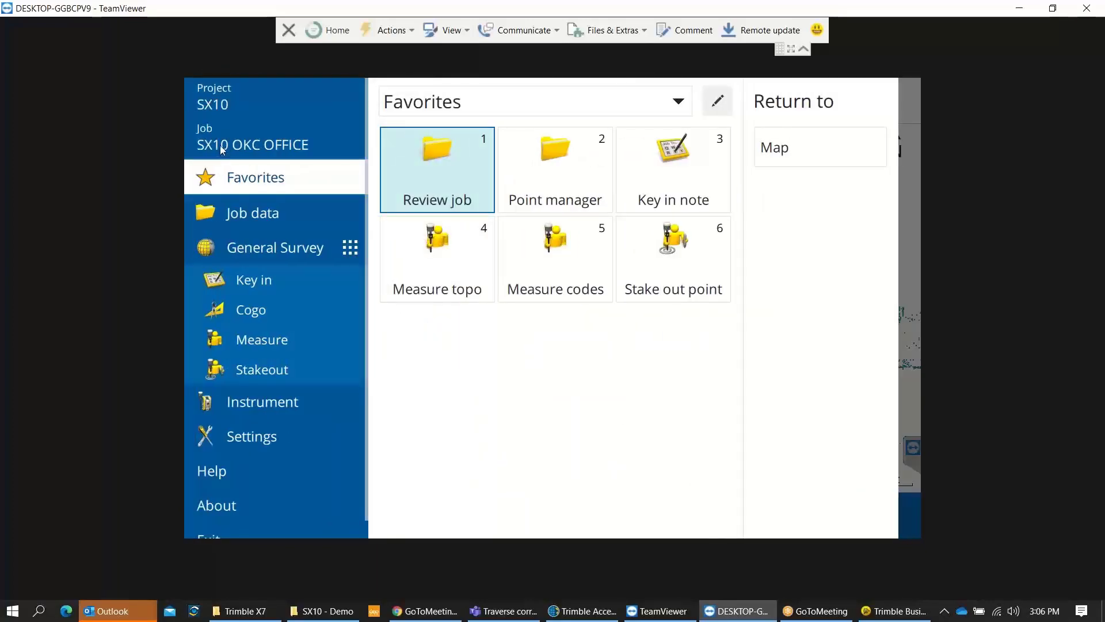
Step: Select job SX10 OKC OFFICE and copy its files to D:\Trimble Data as JobXML 6.20
click(219, 144)
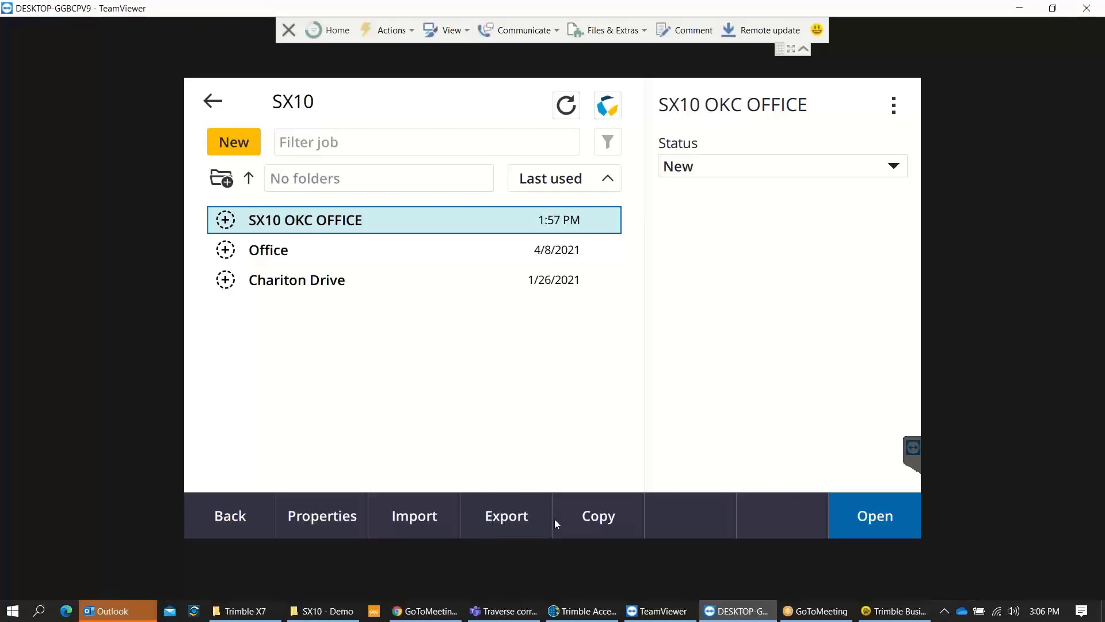
click(597, 517)
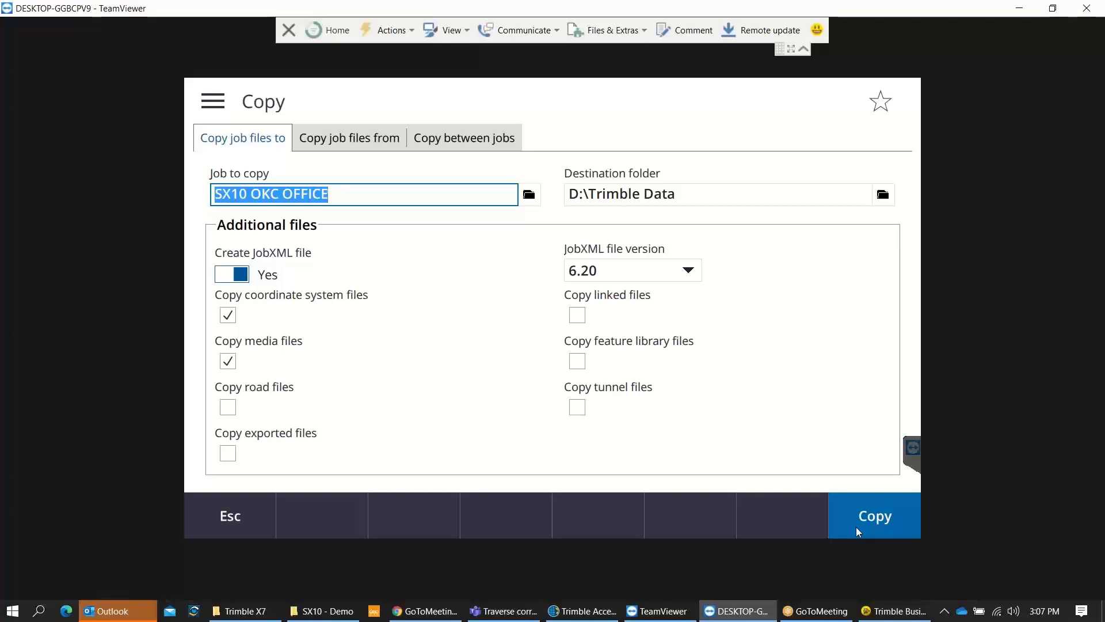
Step: Check the SX10 OKC OFFICE Files folder, select all three job items, then return to Trimble Business Center
key(alt+Tab)
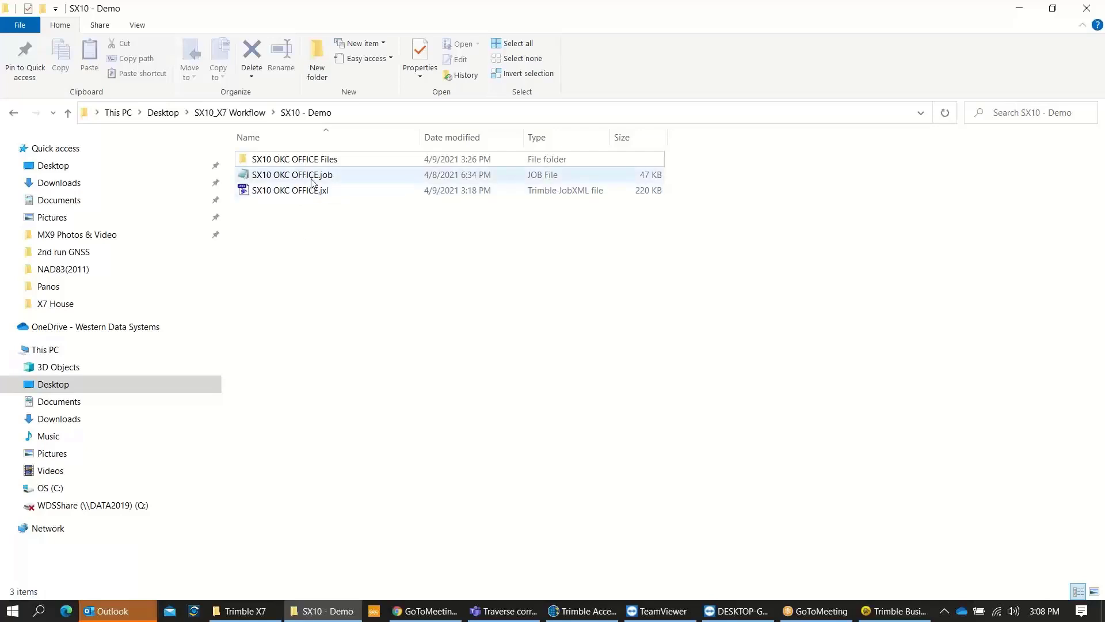
double_click(269, 165)
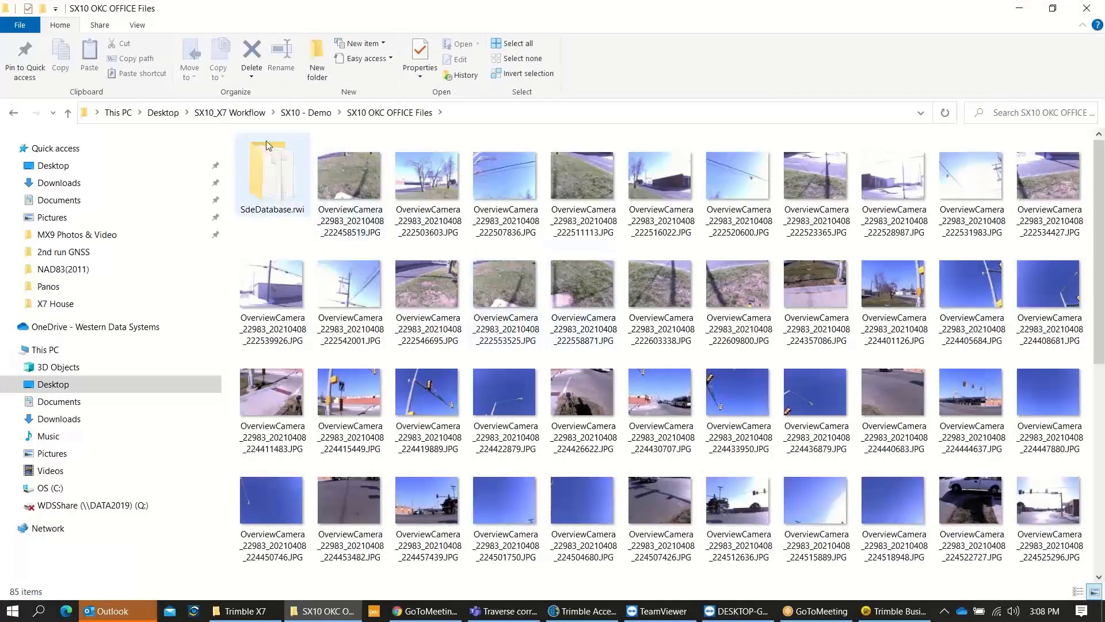
click(14, 115)
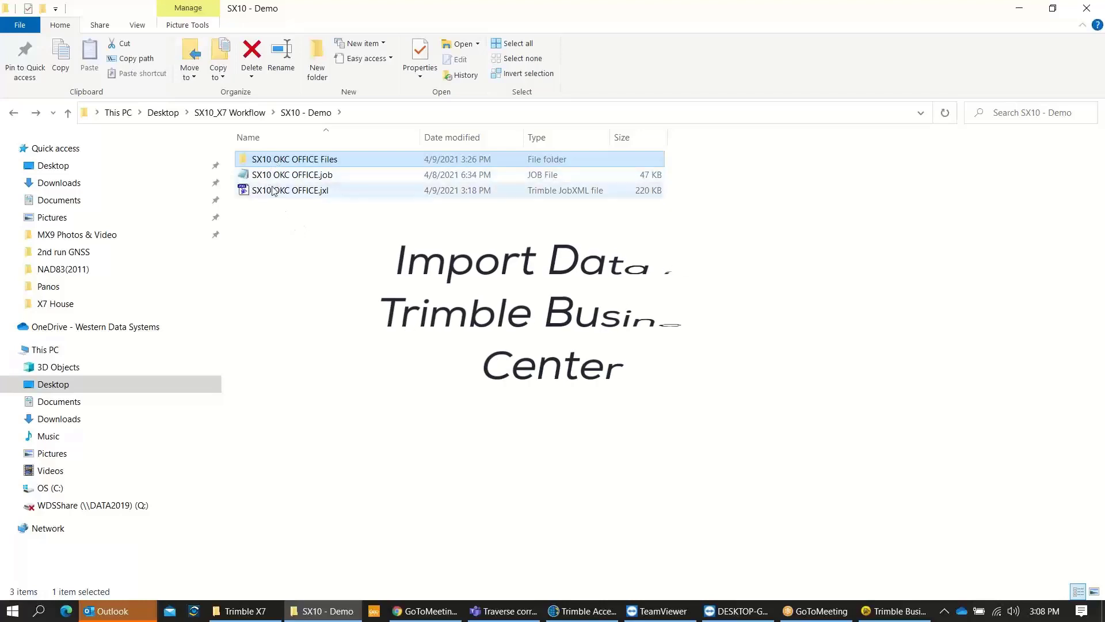
key(ctrl+a)
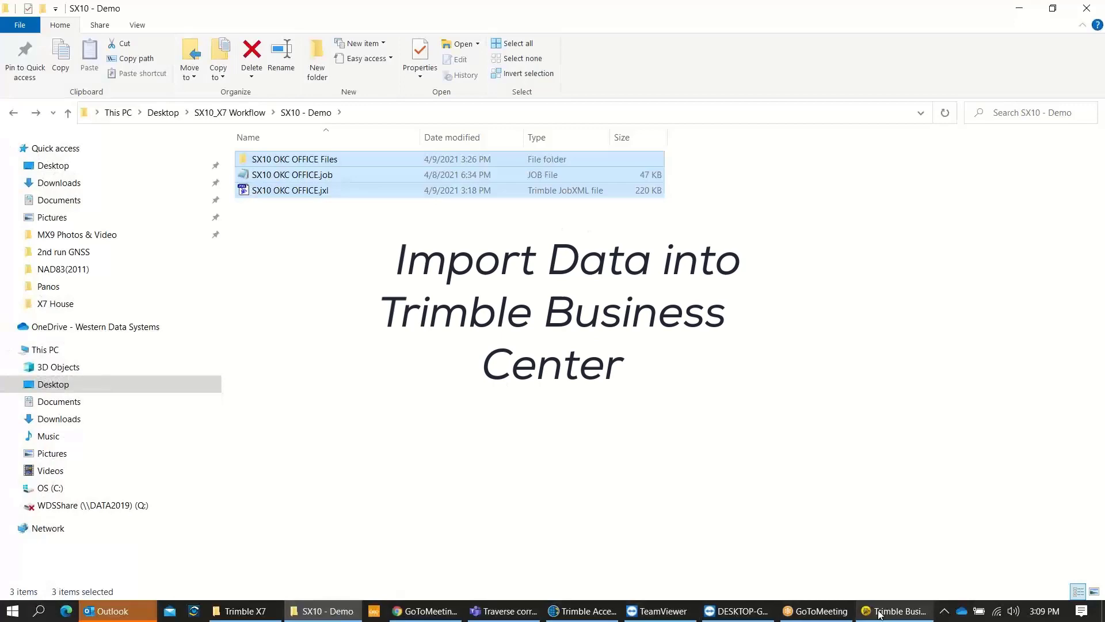
mouse_move(879, 615)
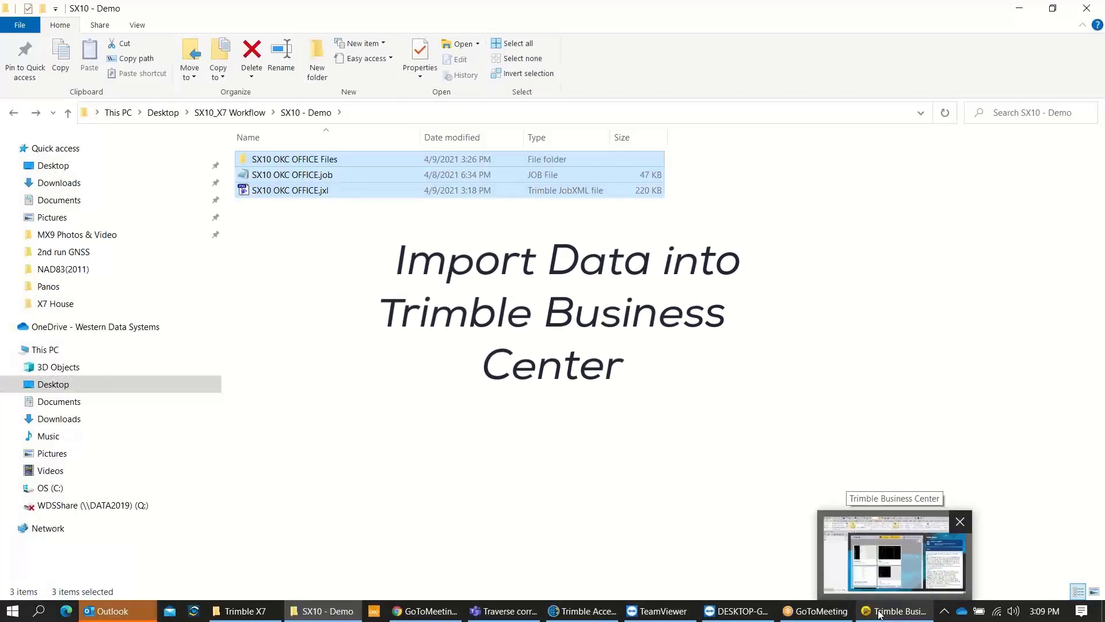
click(879, 614)
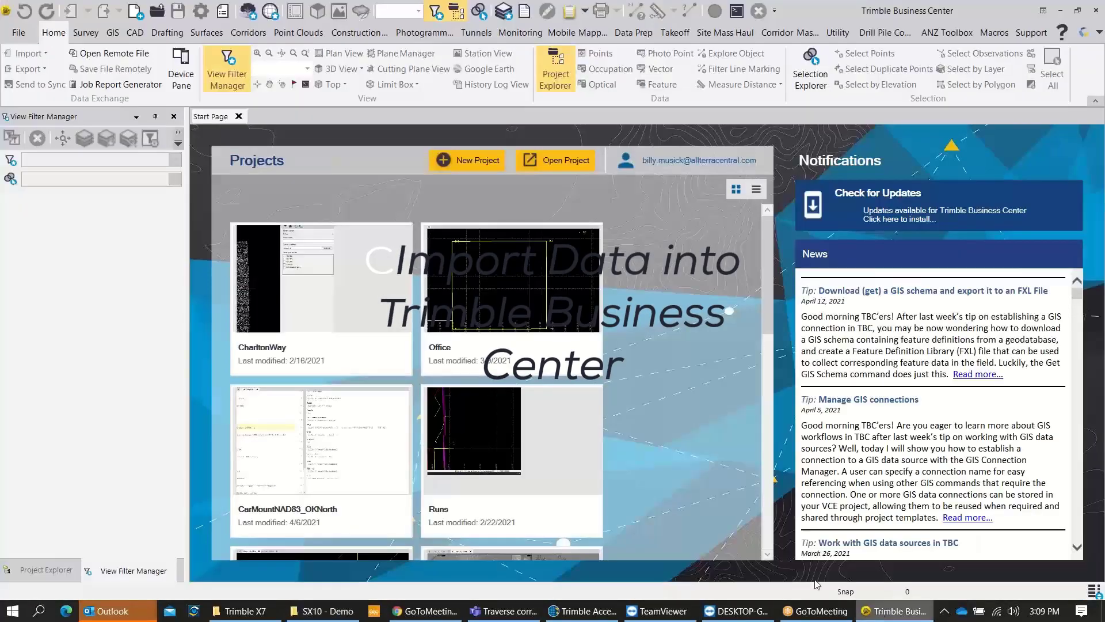
Step: Create a new project from the US Survey Foot template and move the SX10 - Demo window aside
click(462, 161)
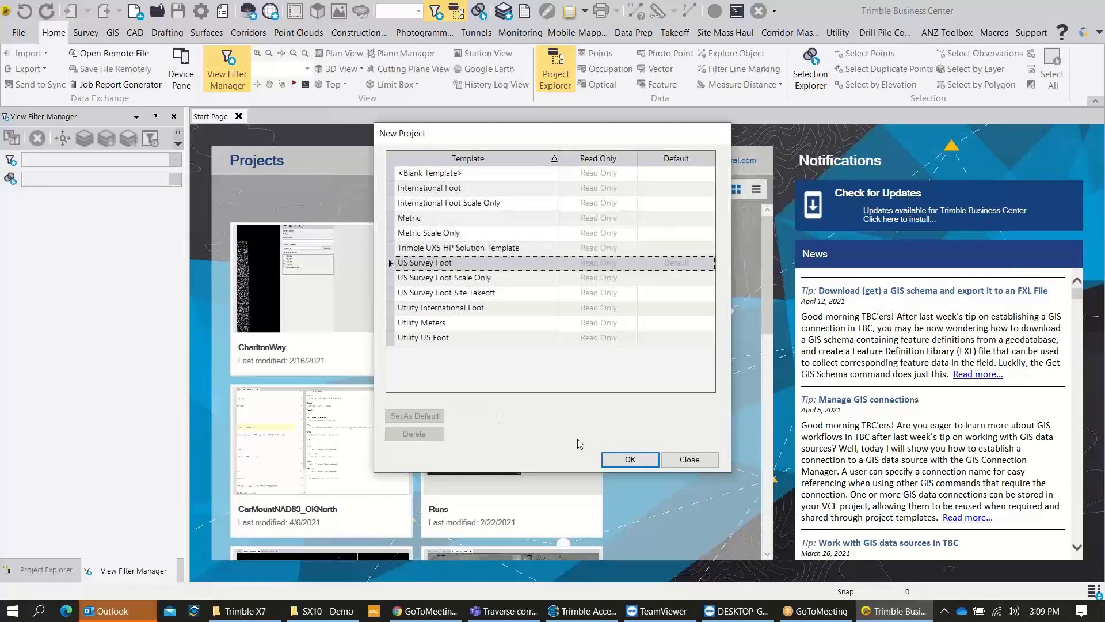
click(630, 460)
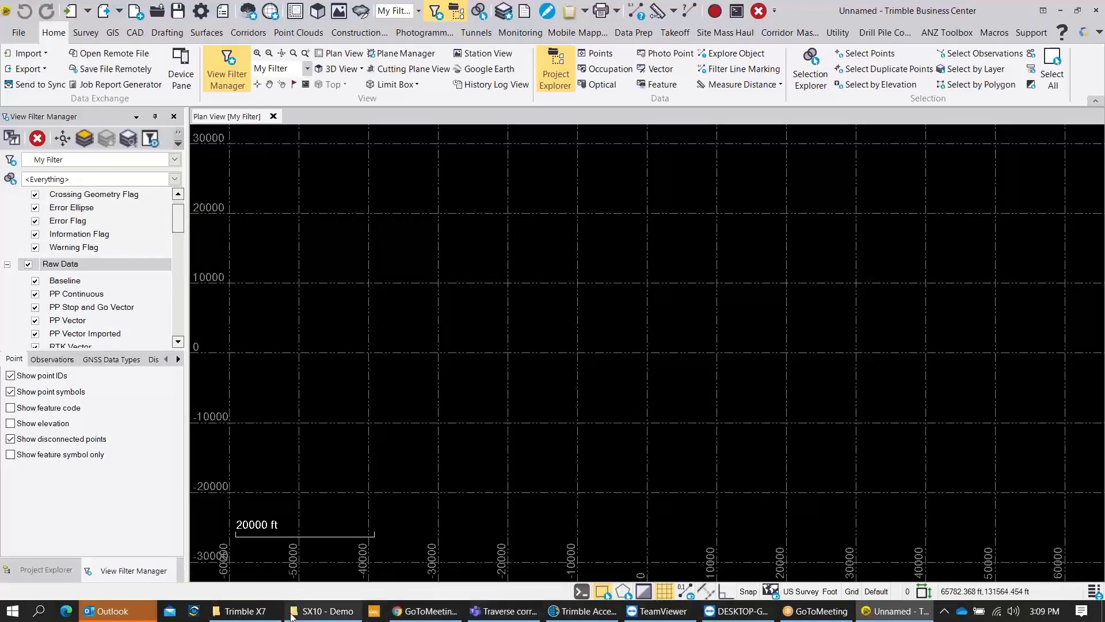
click(309, 588)
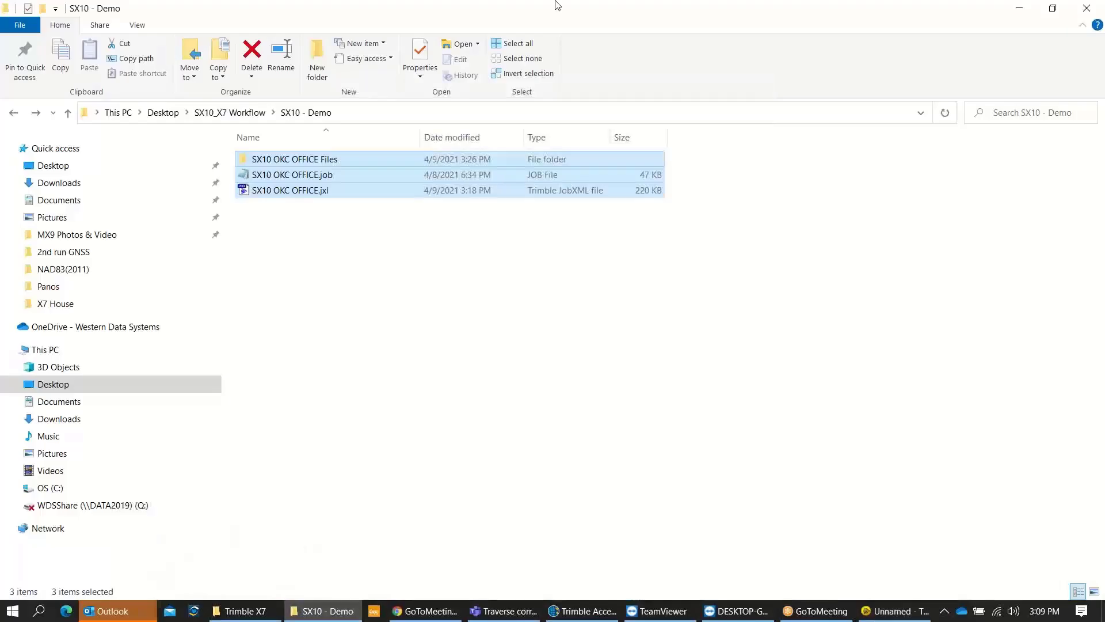
drag(782, 16, 891, 217)
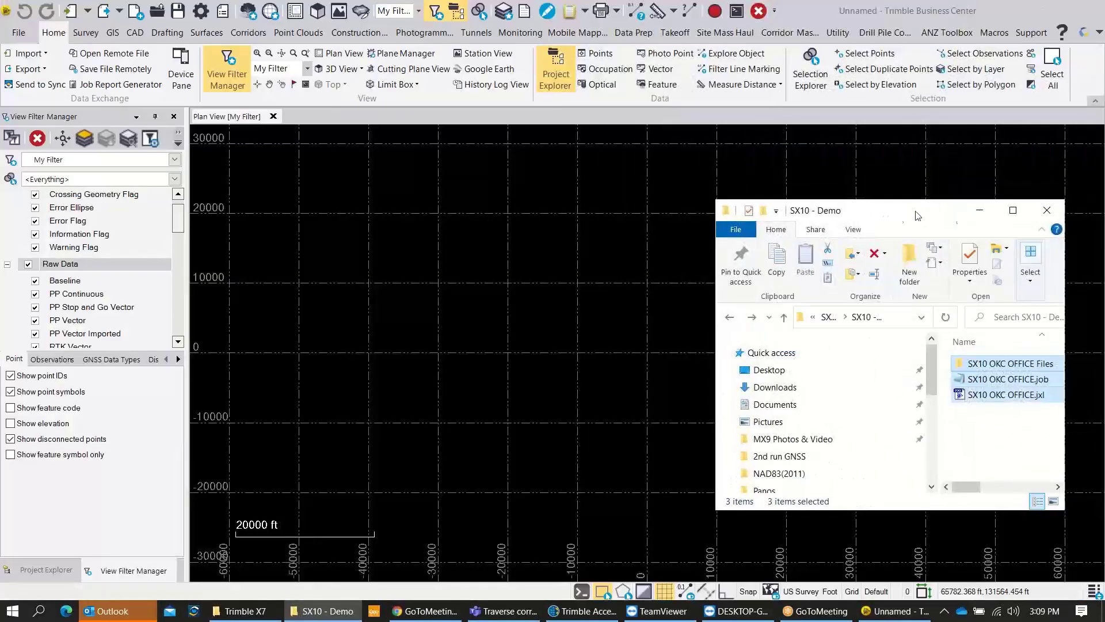
click(979, 210)
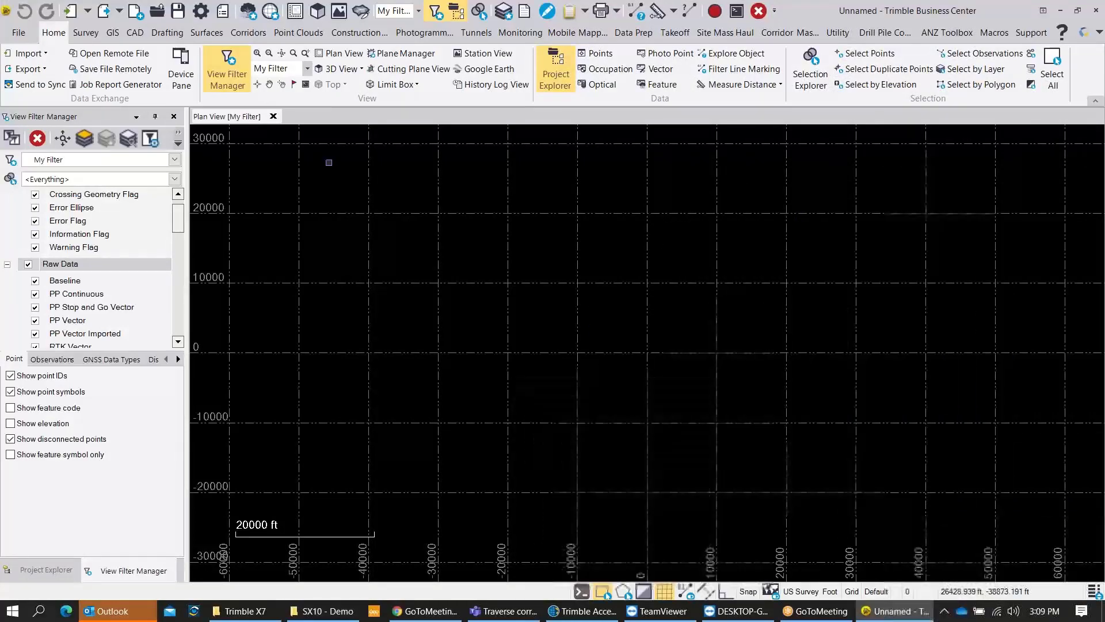
Step: Open the Import pane and expand its Settings section
click(17, 53)
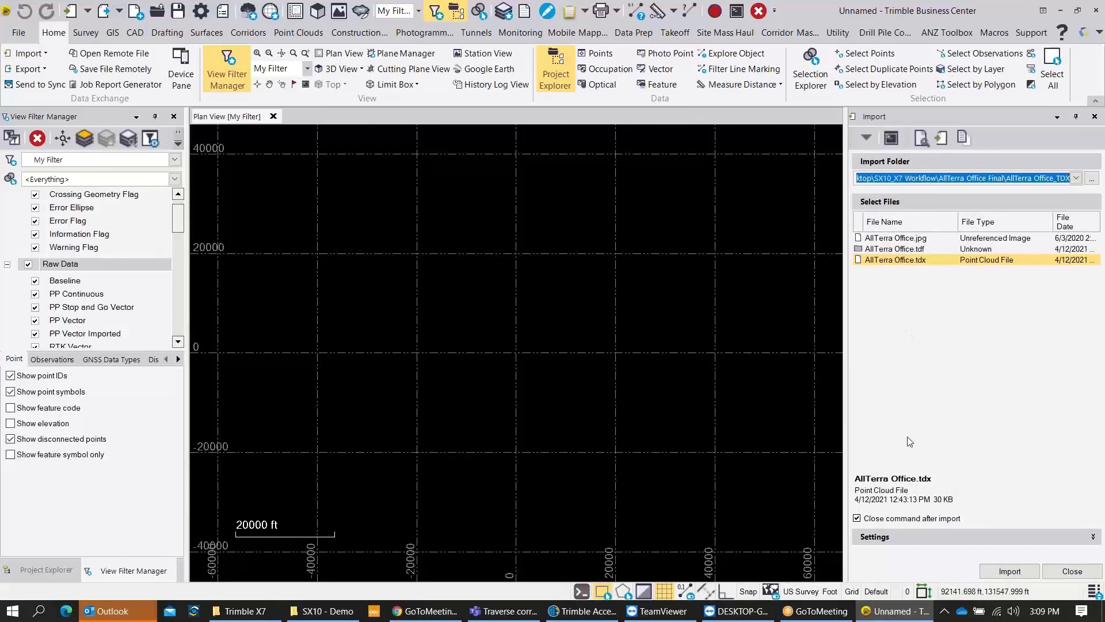
click(886, 536)
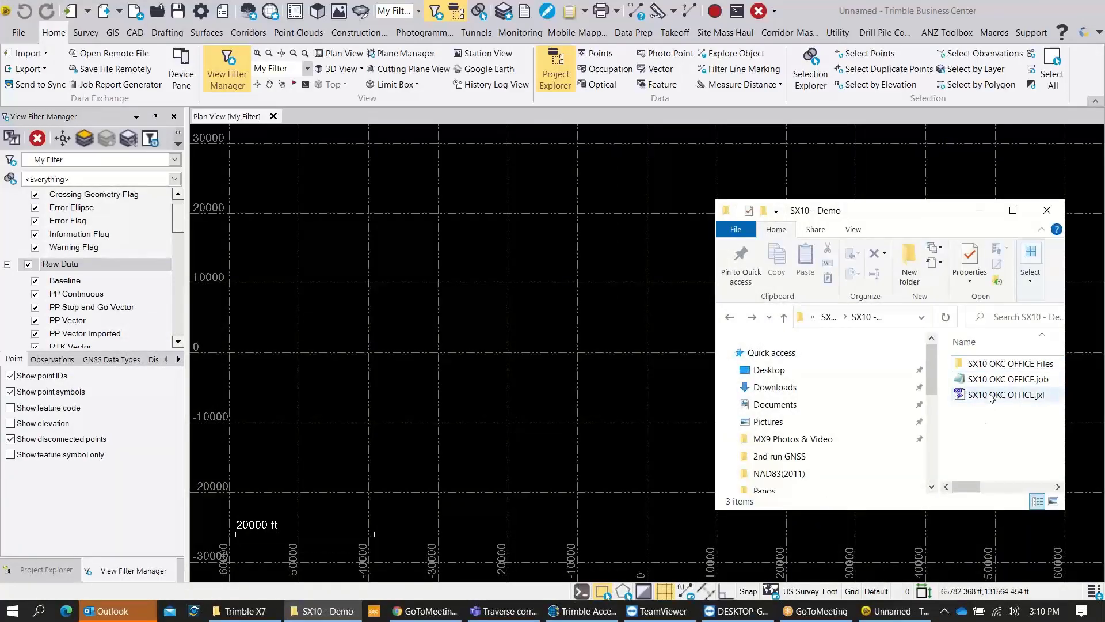
Step: Import SX10 OKC OFFICE.jxl by dropping it onto the Plan View, then minimize Explorer
drag(991, 397, 605, 334)
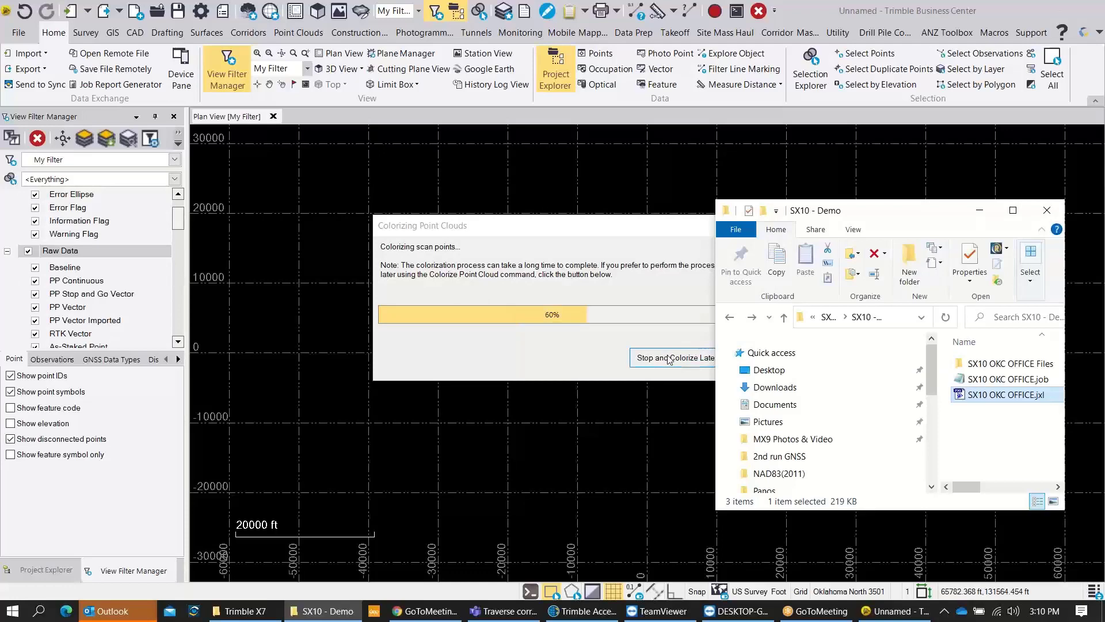
click(978, 211)
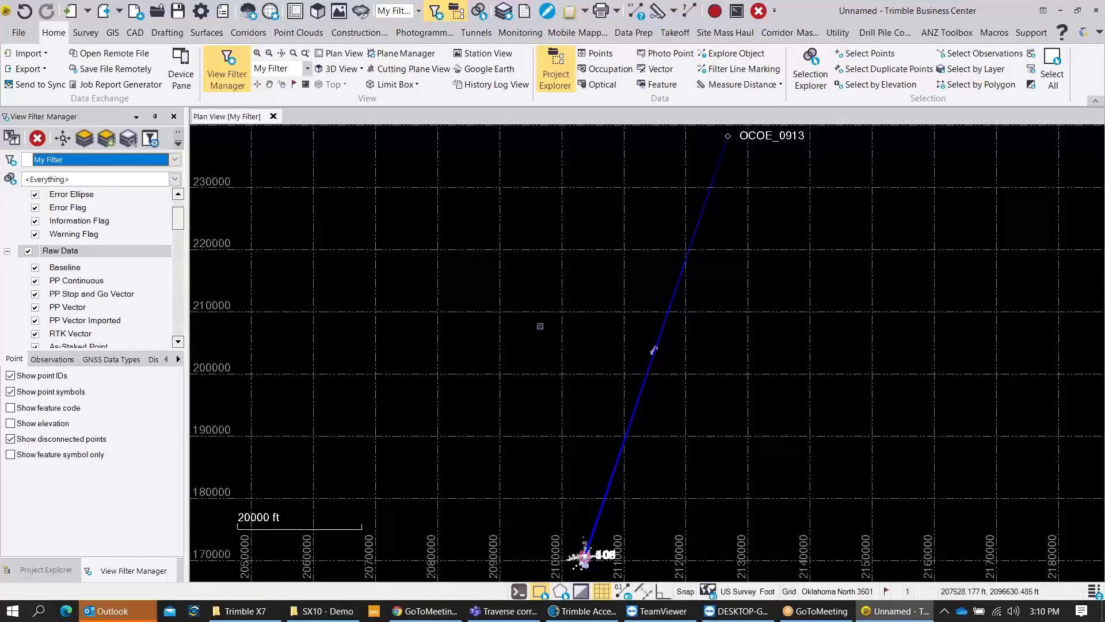
Step: Zoom into the colorized scan and reopen View Filter Manager showing My Filter
scroll(584, 553, up, 10)
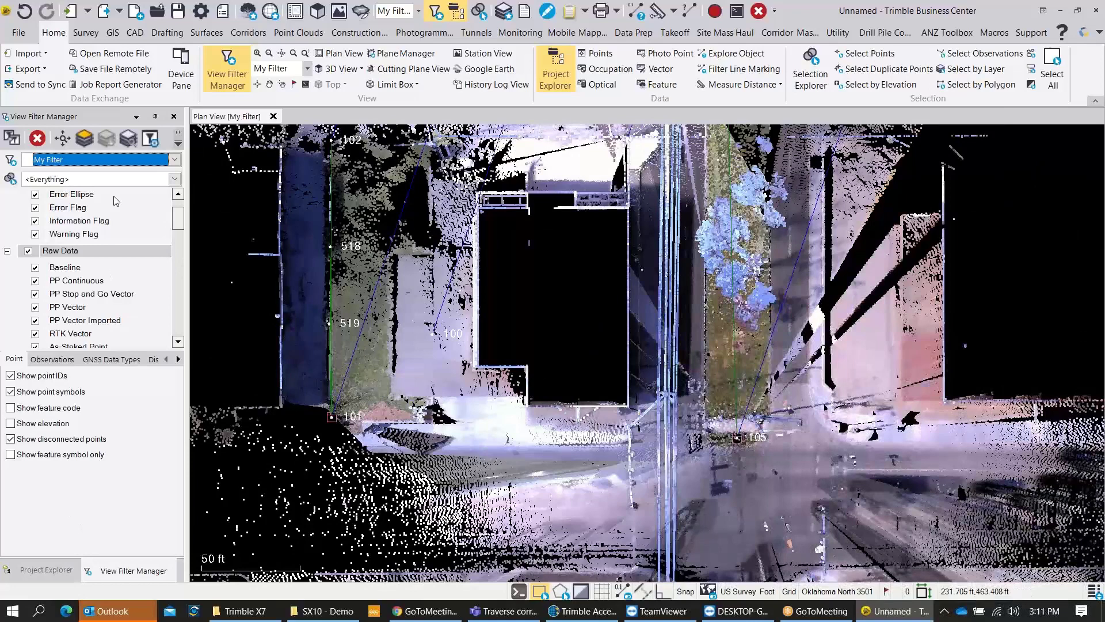
click(47, 571)
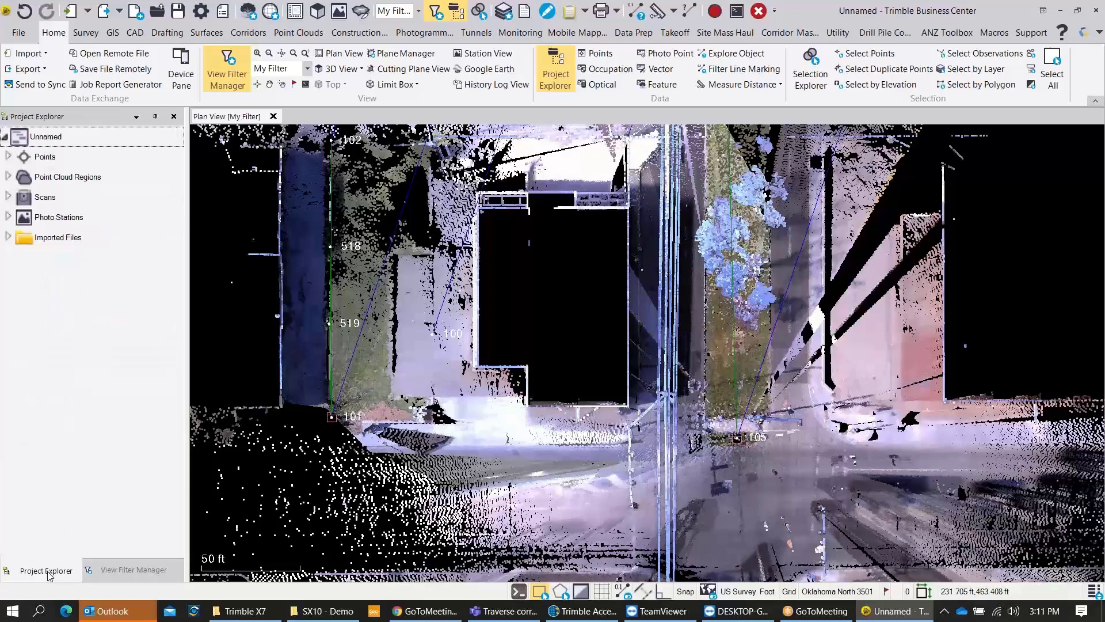
click(115, 570)
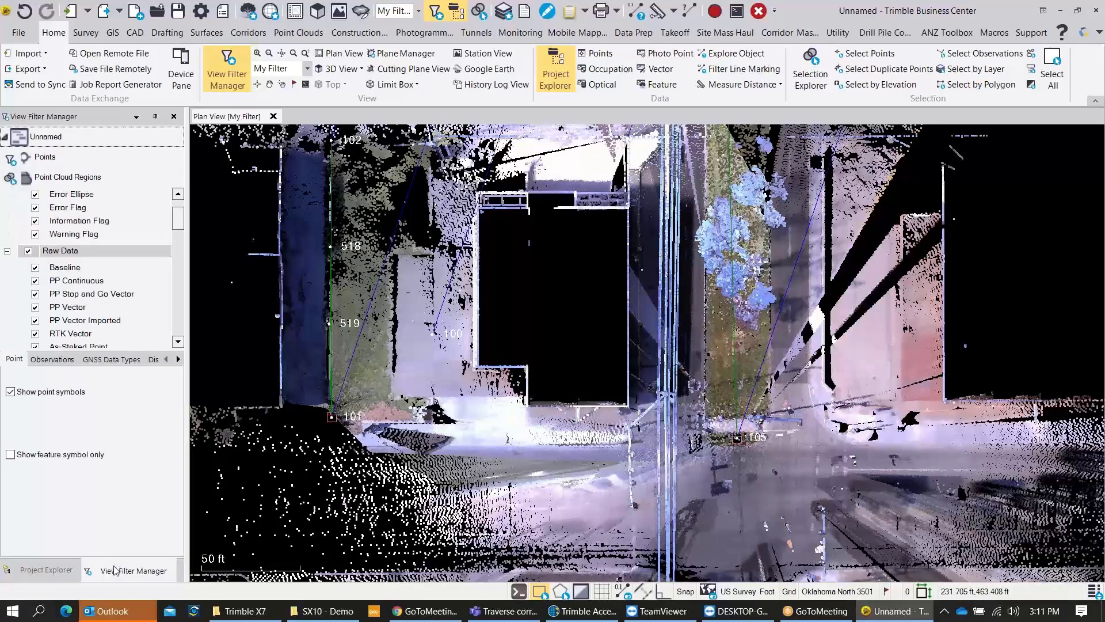
click(174, 116)
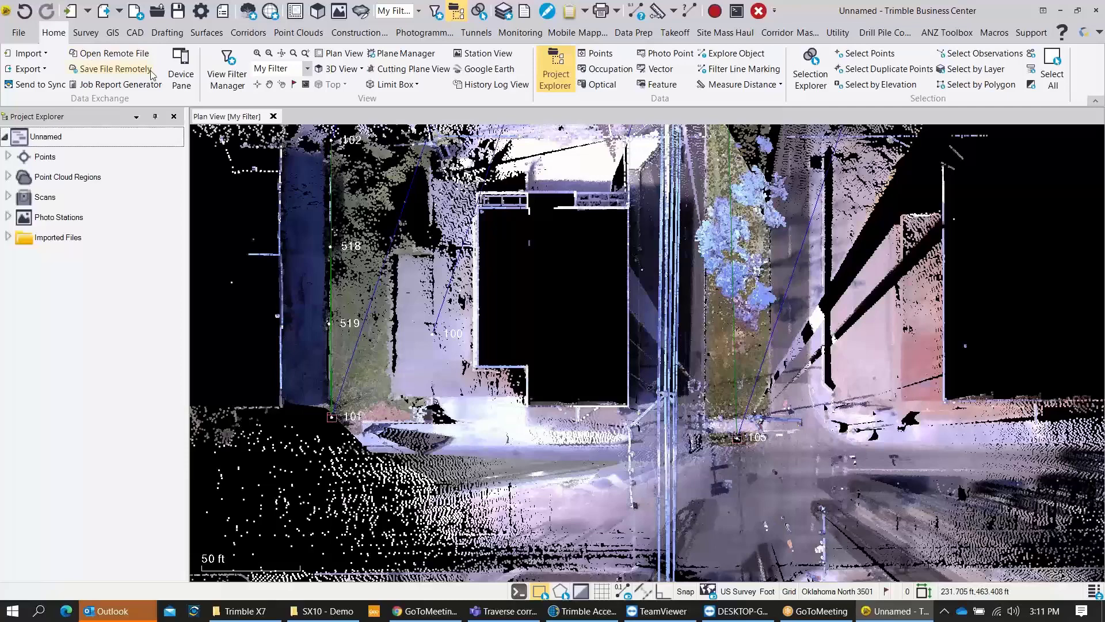
click(223, 74)
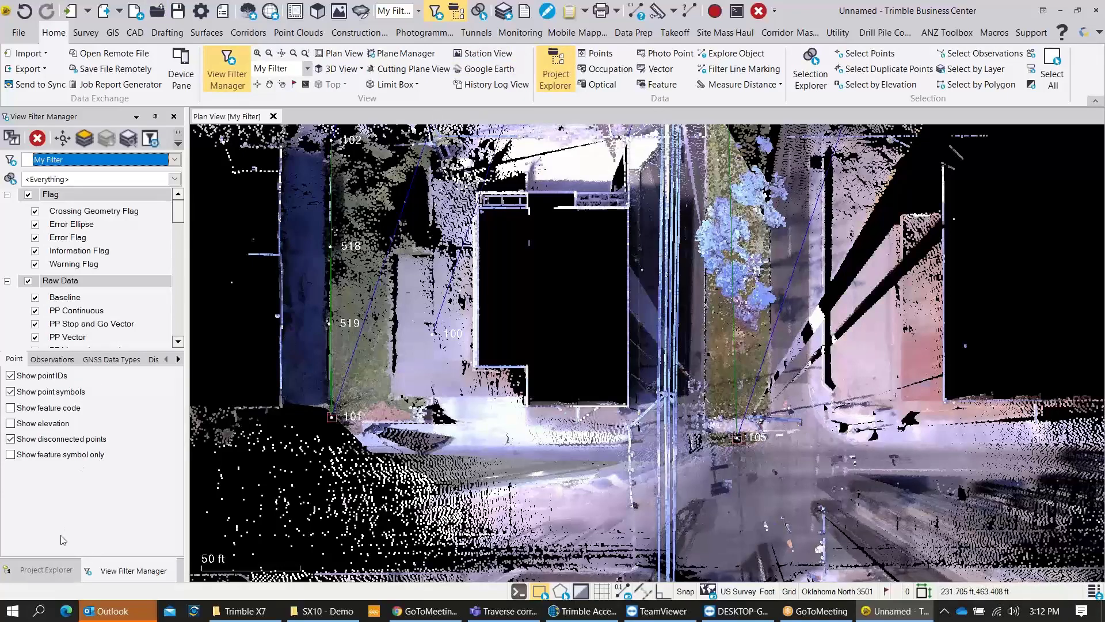
Step: Pan to the cloud's northern part and uncheck Raw Data in My Filter
click(37, 574)
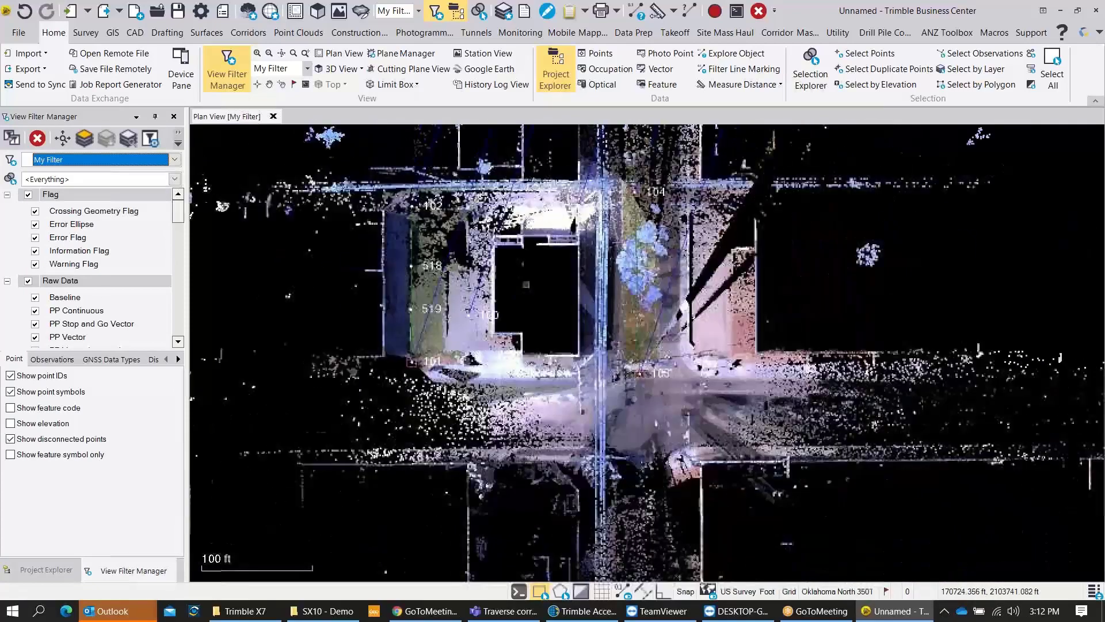
scroll(526, 284, down, 3)
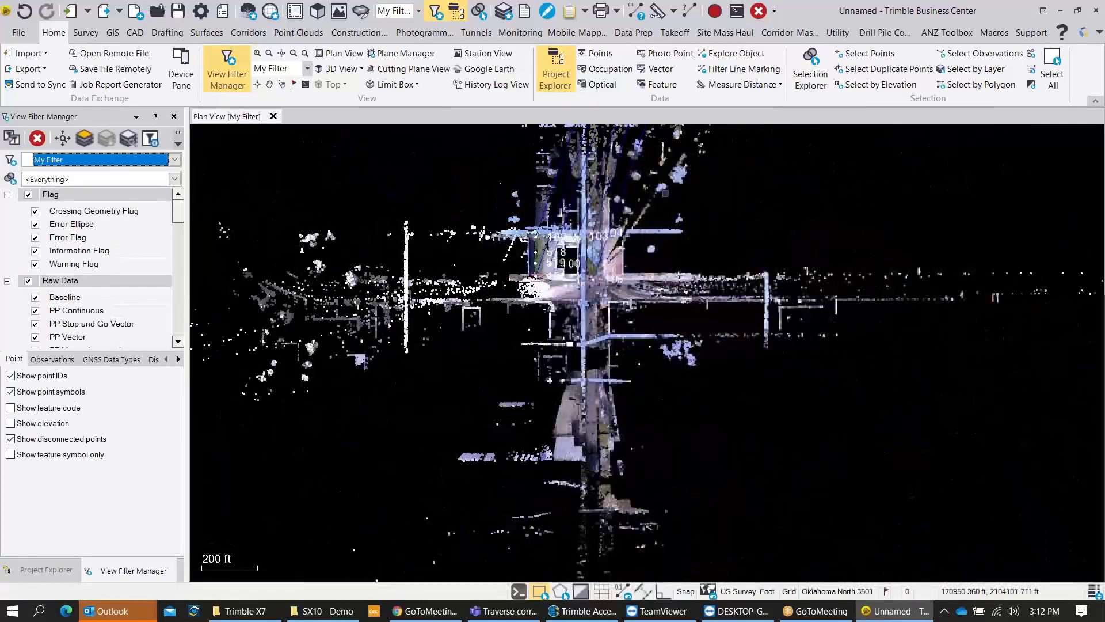
middle_drag(526, 284, 382, 508)
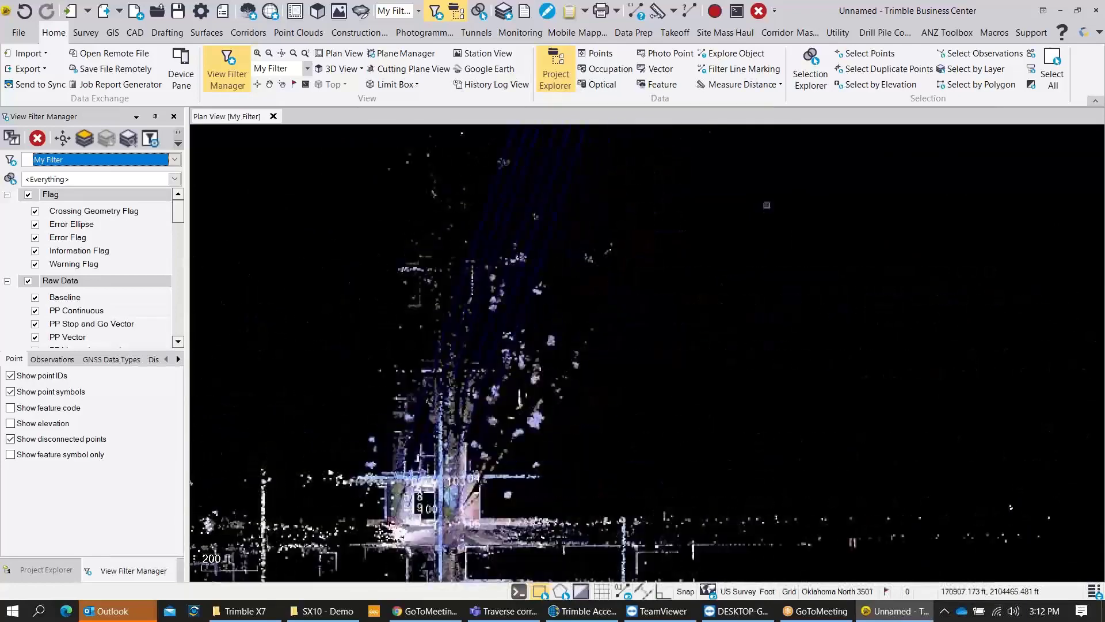
click(29, 282)
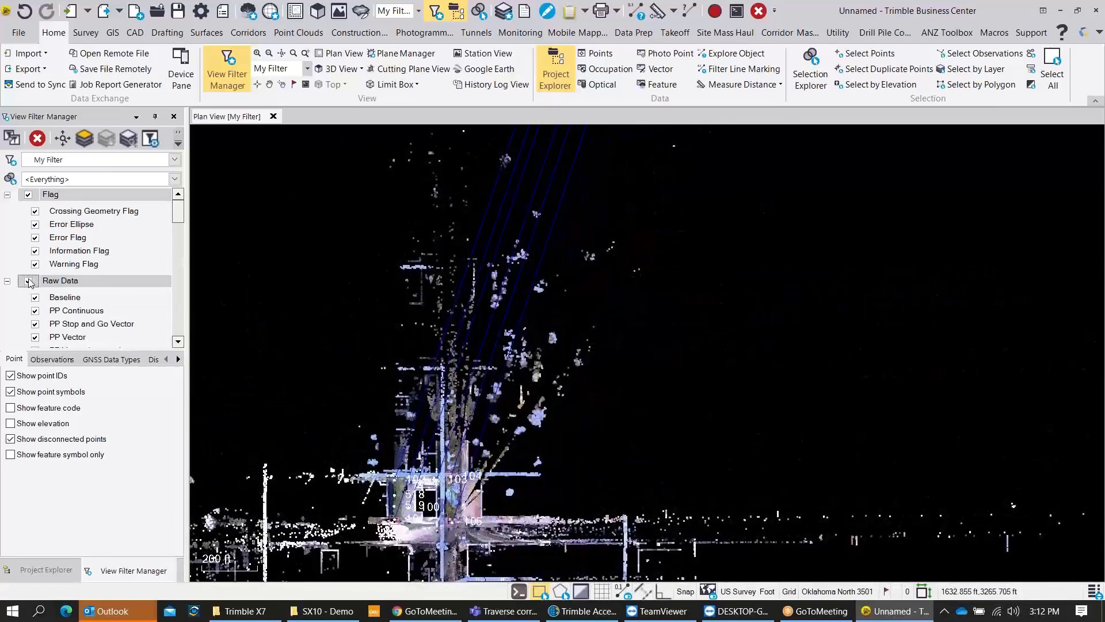
click(29, 281)
Step: Toggle the five-scan Scans group in the layer list and zoom out over the point cloud
scroll(498, 362, down, 5)
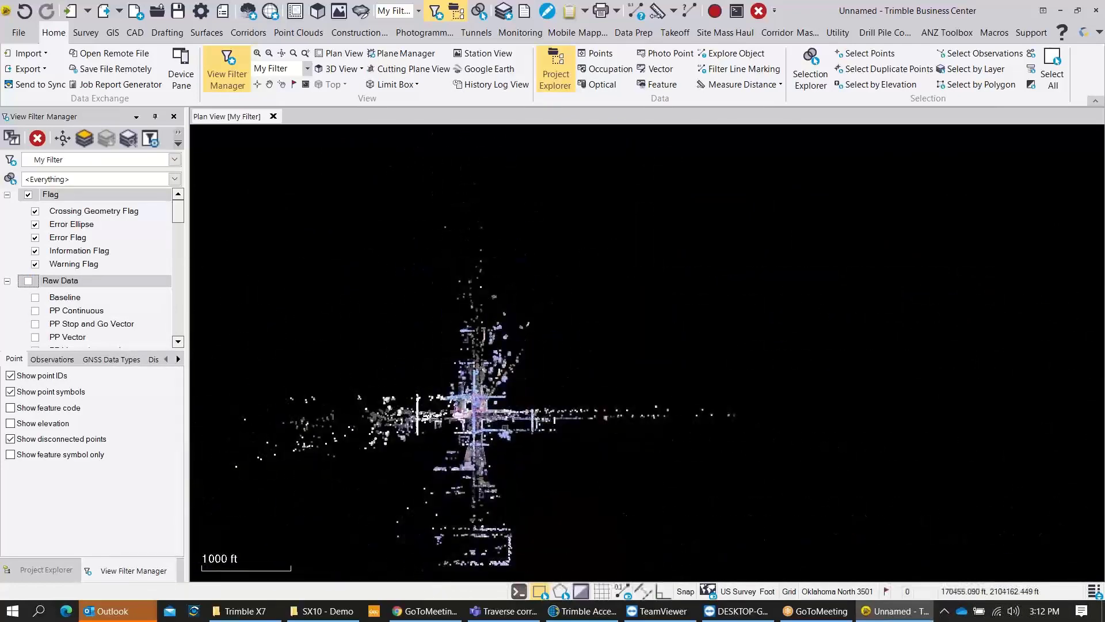
scroll(477, 413, up, 10)
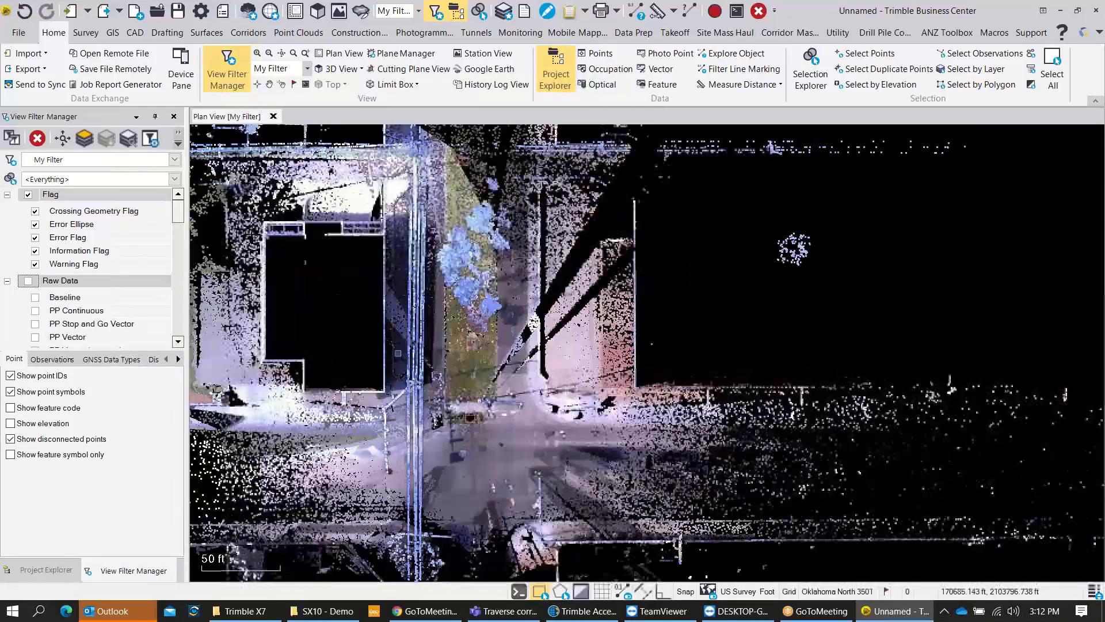
scroll(57, 248, down, 6)
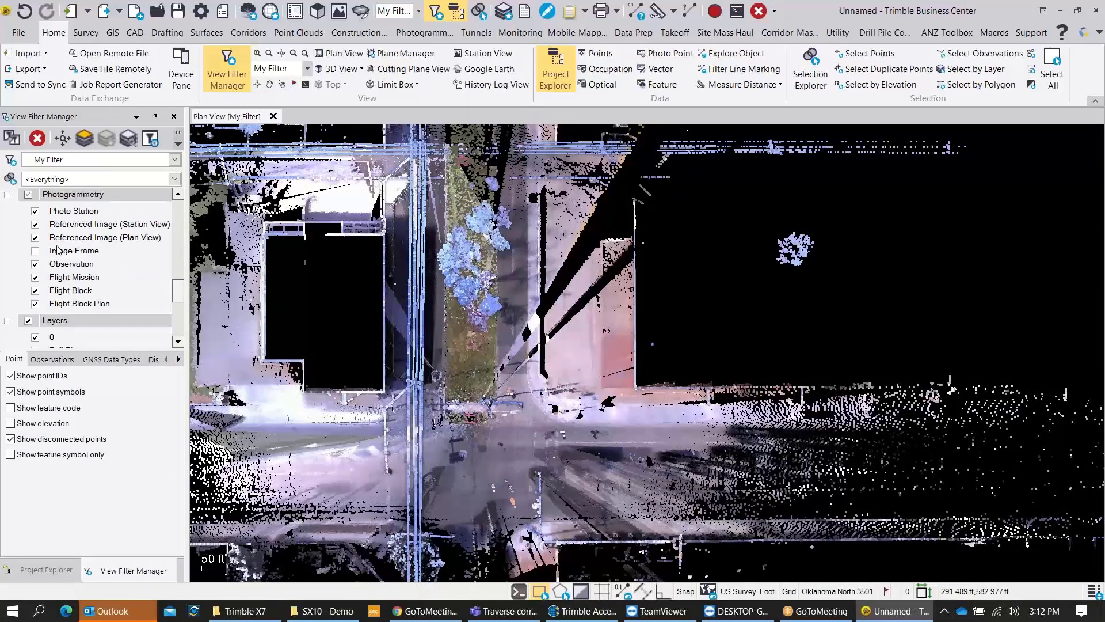
scroll(52, 252, down, 4)
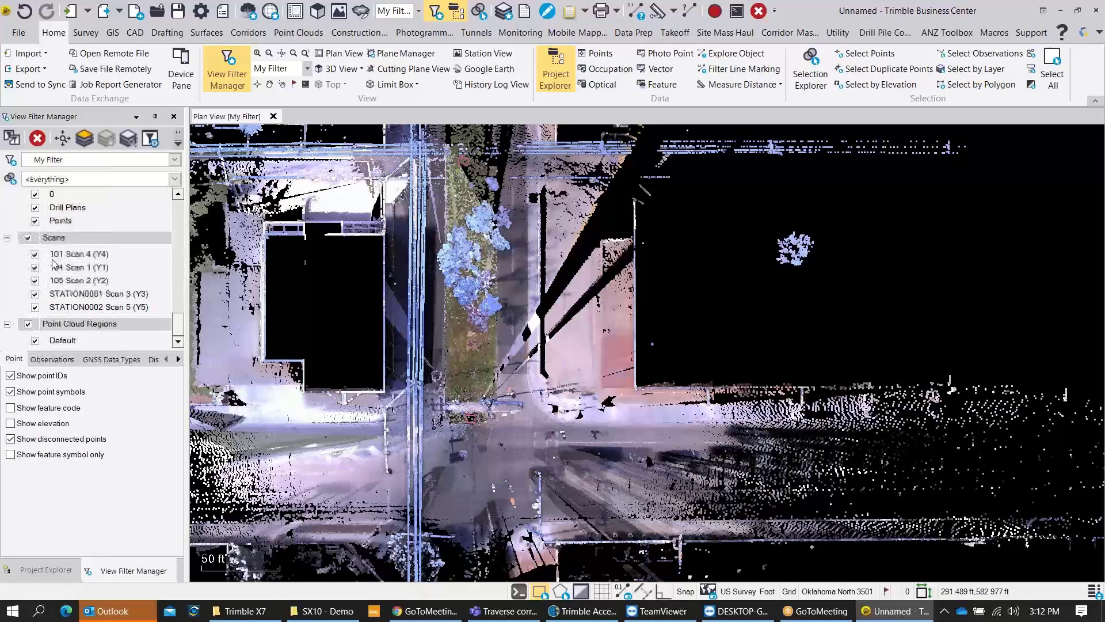
click(28, 238)
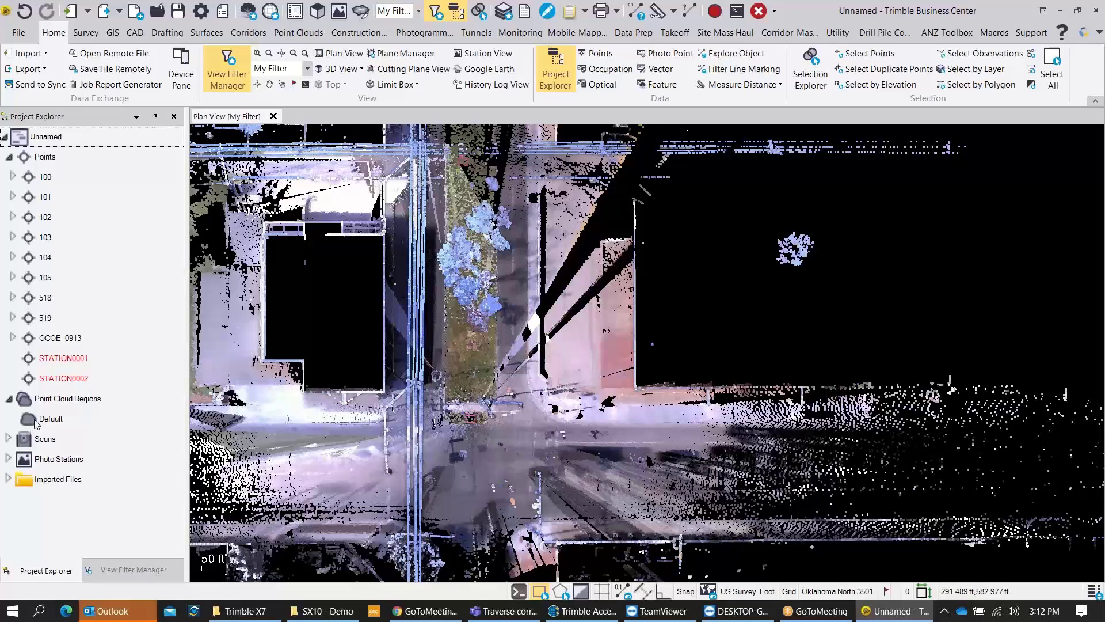
click(174, 567)
scroll(693, 297, down, 2)
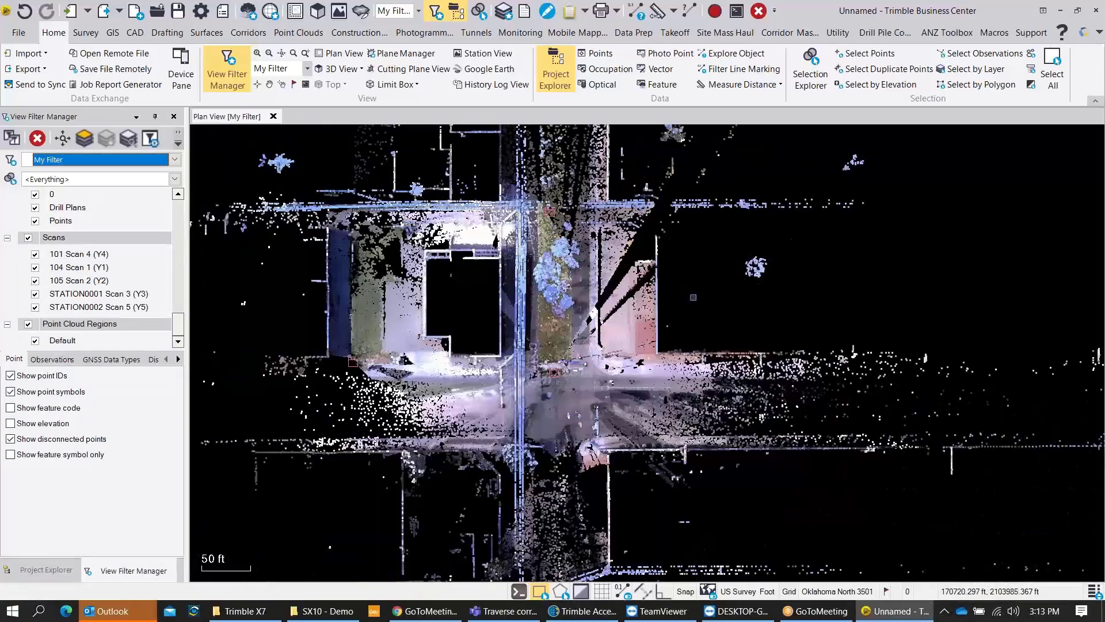
scroll(693, 297, down, 2)
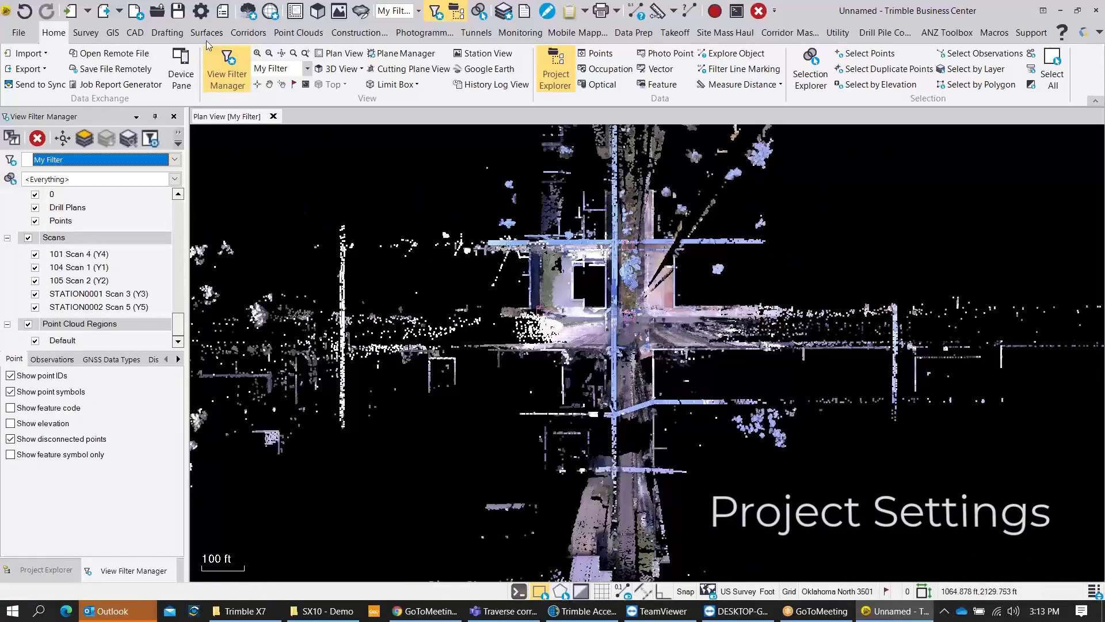
click(200, 11)
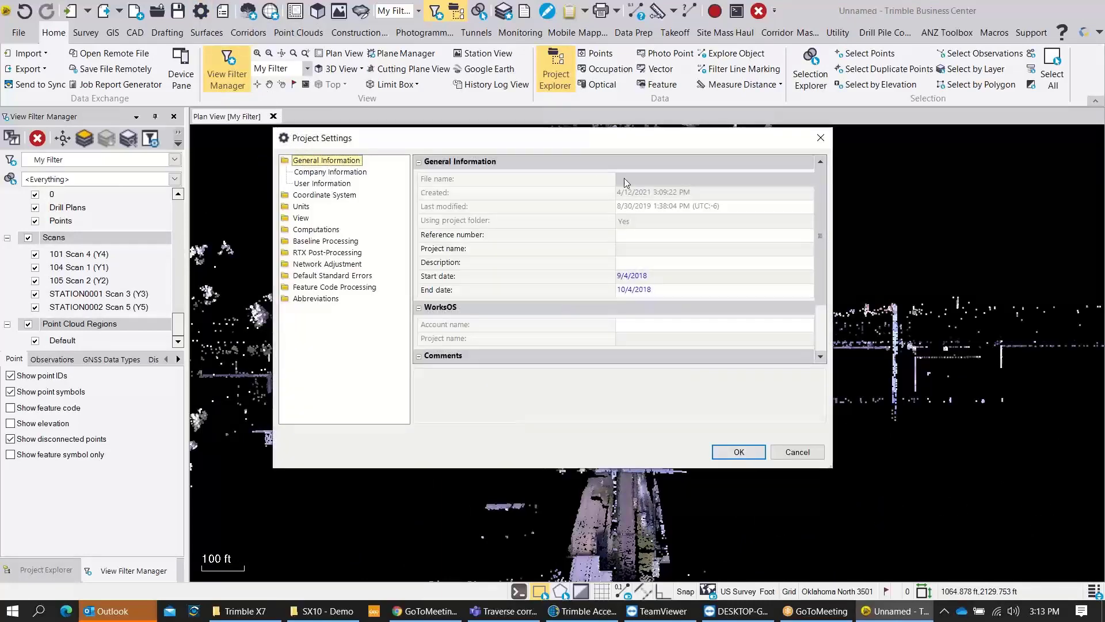
click(298, 196)
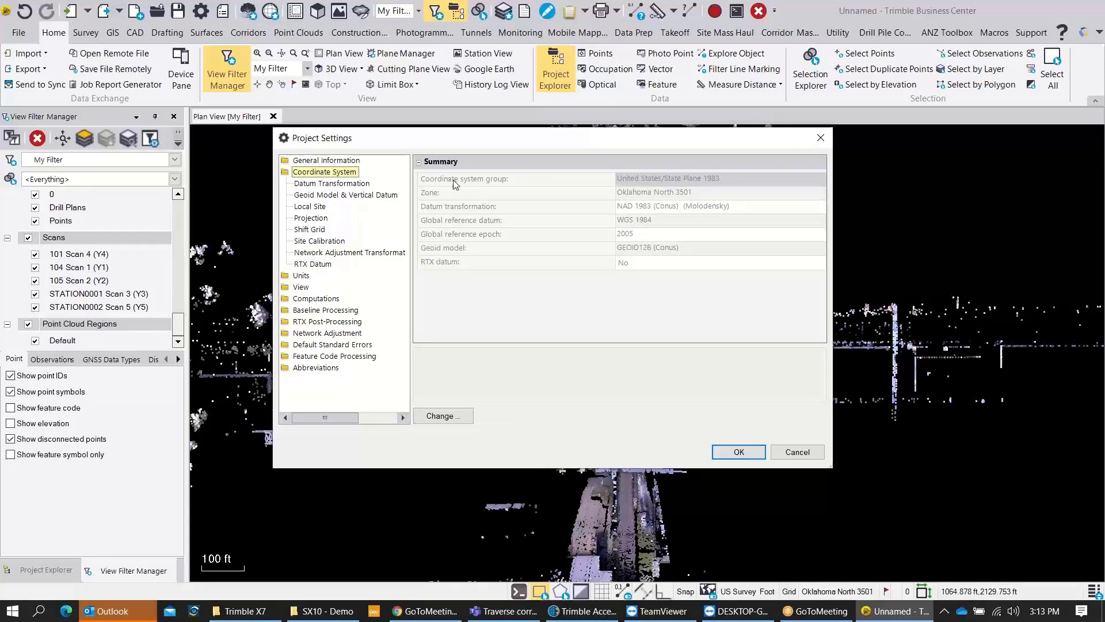
Step: Close the project settings and show the street background map beneath the point cloud
click(751, 454)
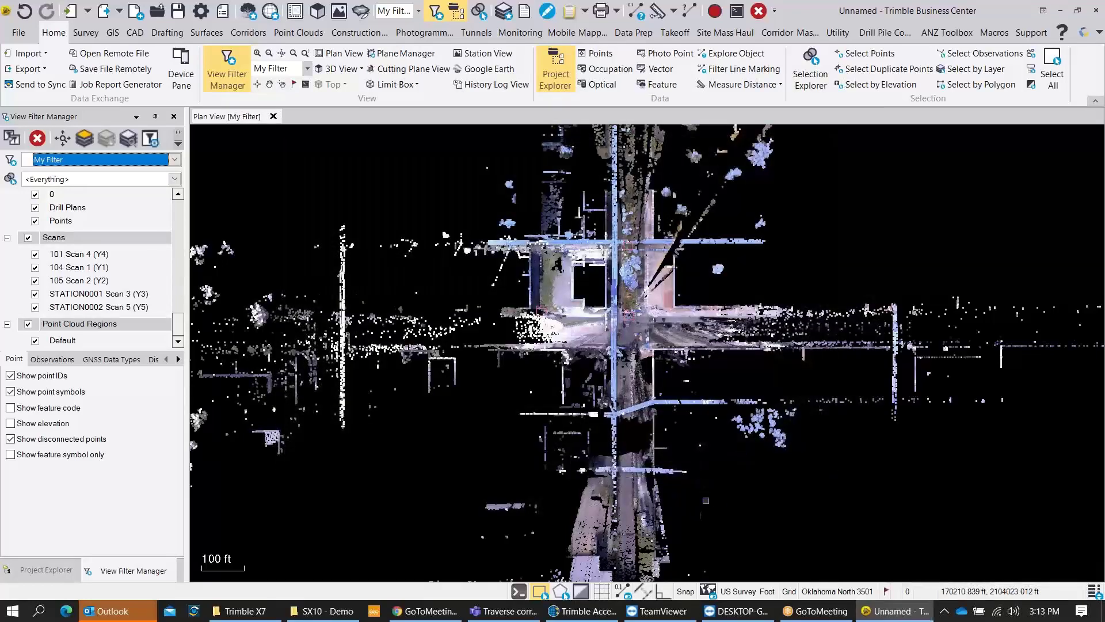
click(707, 592)
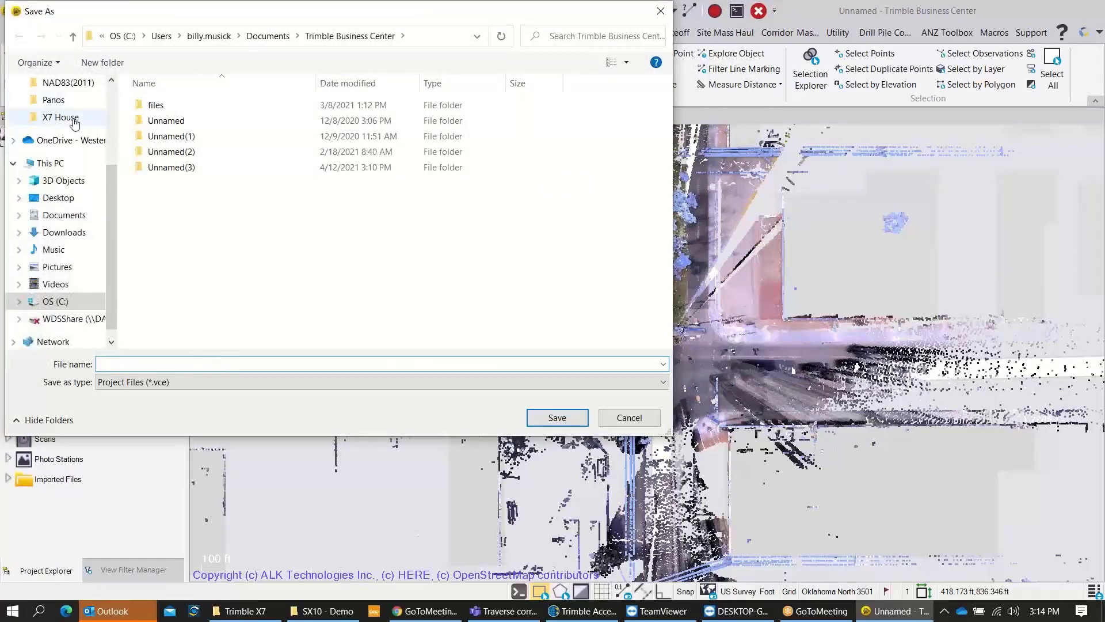
Step: Browse to Desktop > SX10_X7 Workflow > SX10 - Demo and name the project file 'OKC Office'
scroll(73, 128, up, 3)
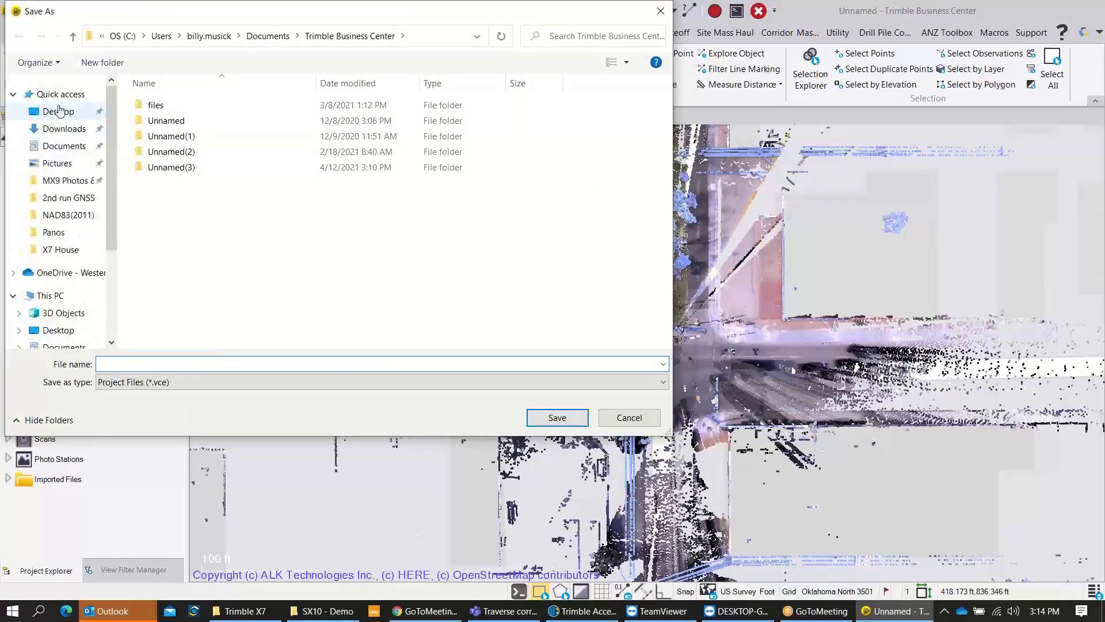
click(67, 111)
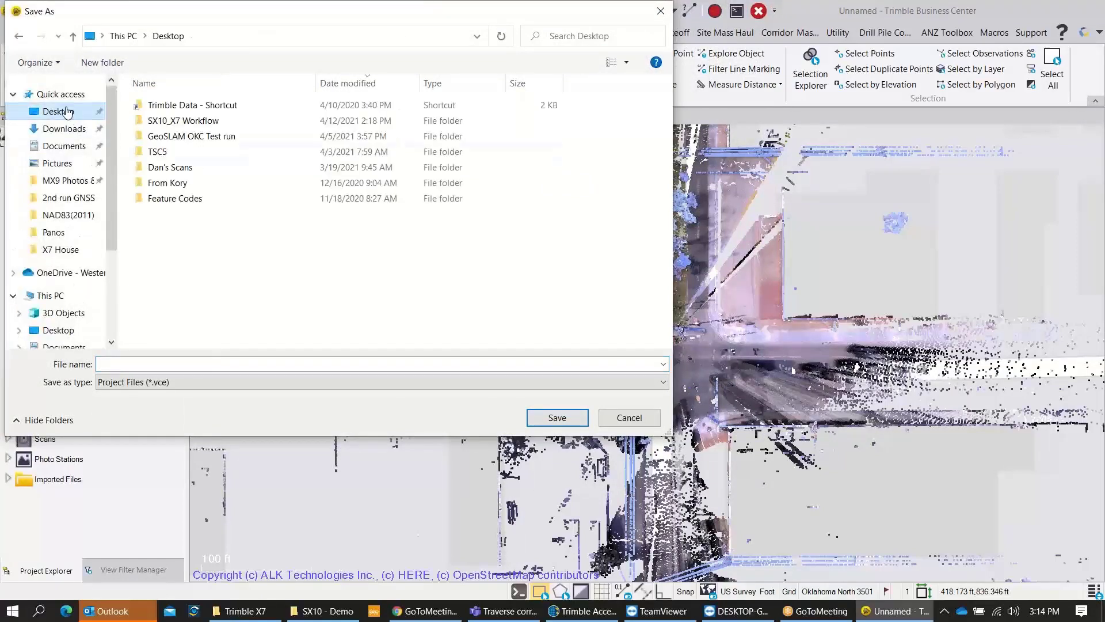
click(167, 122)
double_click(166, 122)
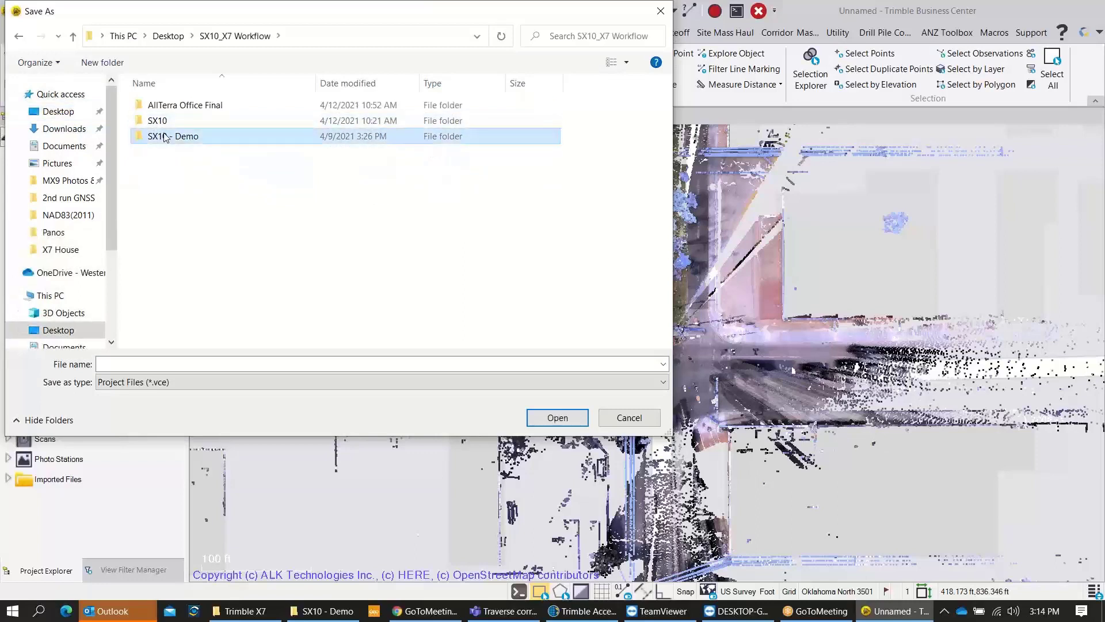
double_click(159, 135)
click(178, 364)
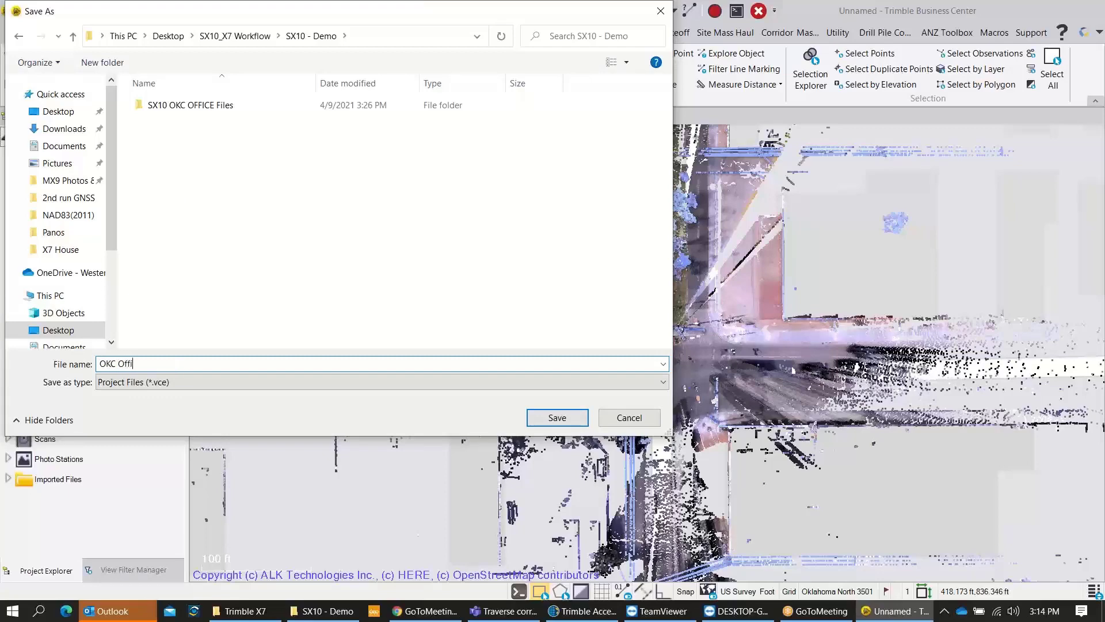
text(OKC Office)
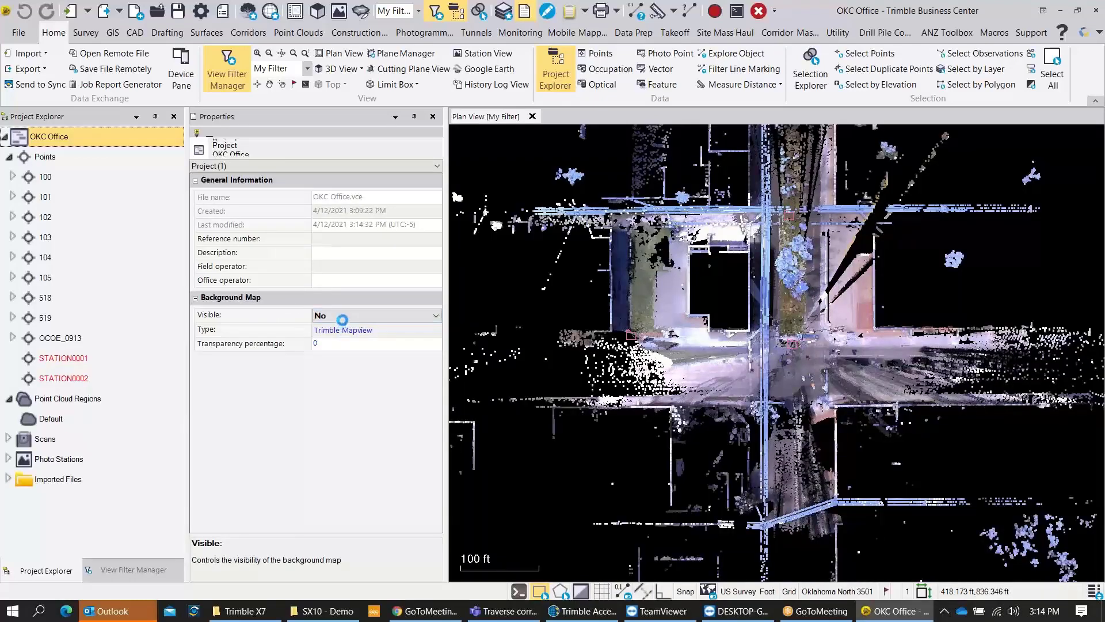
Step: Make the background map visible with DigitalGlobe Imagery as its type
click(341, 316)
click(341, 317)
click(343, 318)
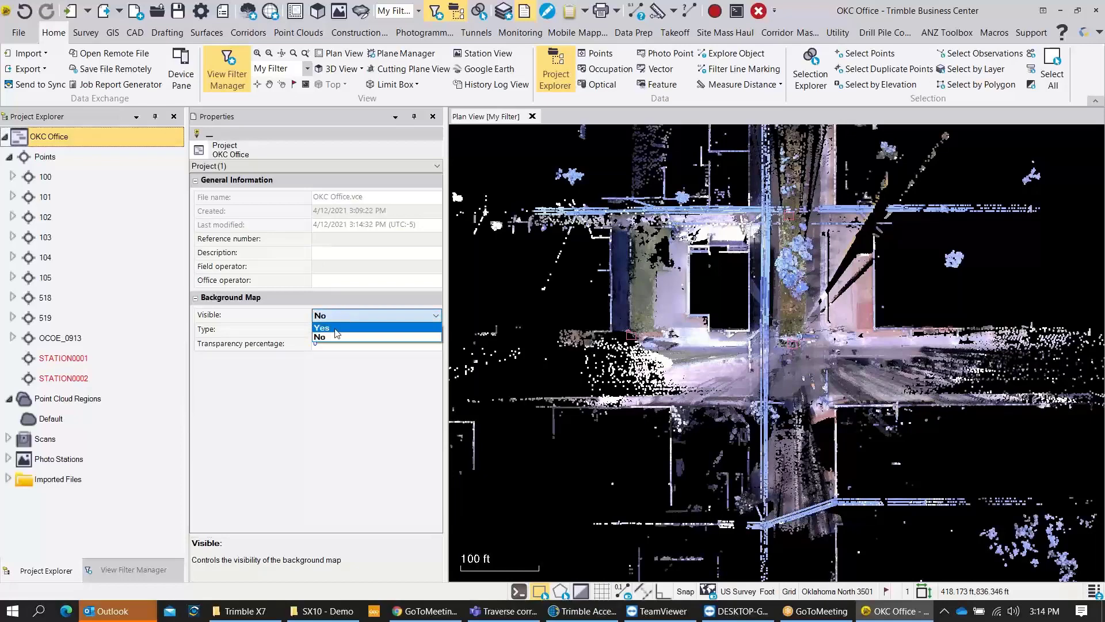
click(341, 326)
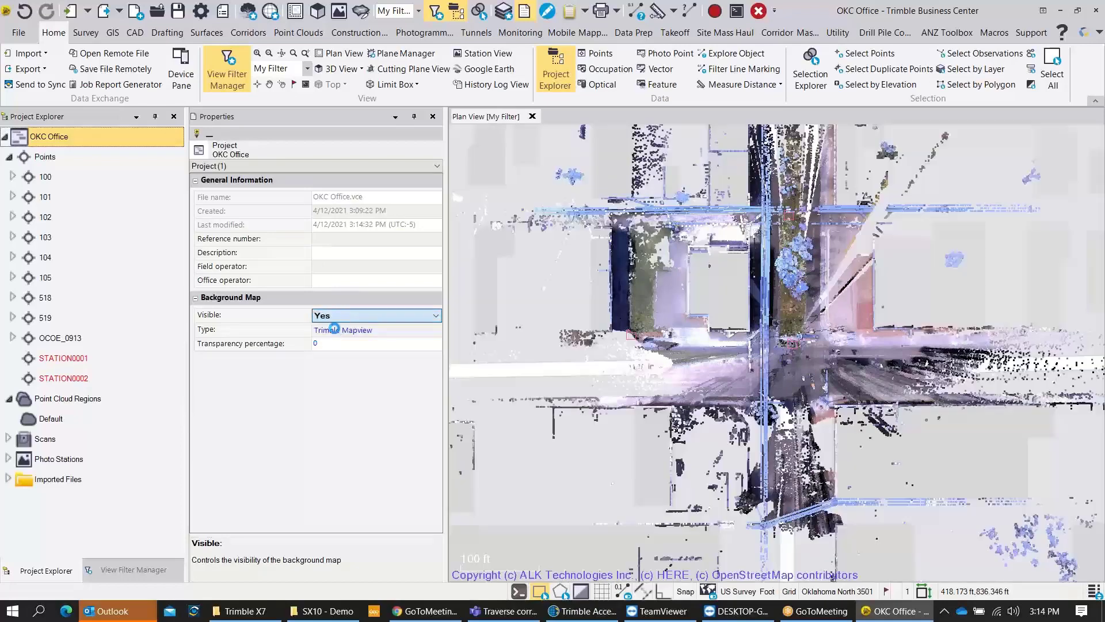
click(382, 332)
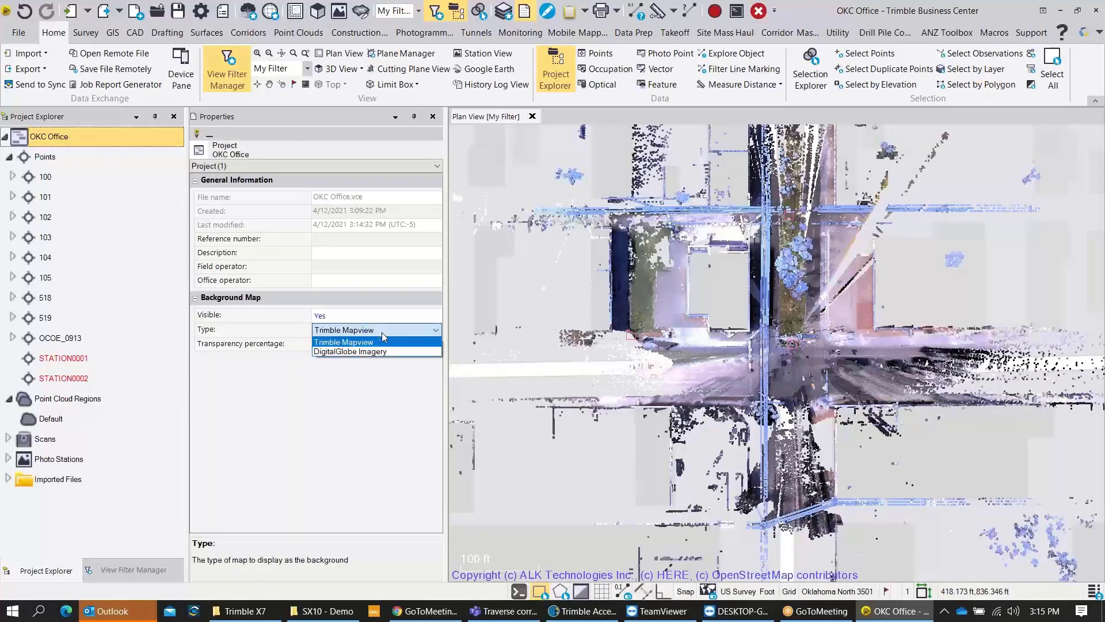
click(350, 352)
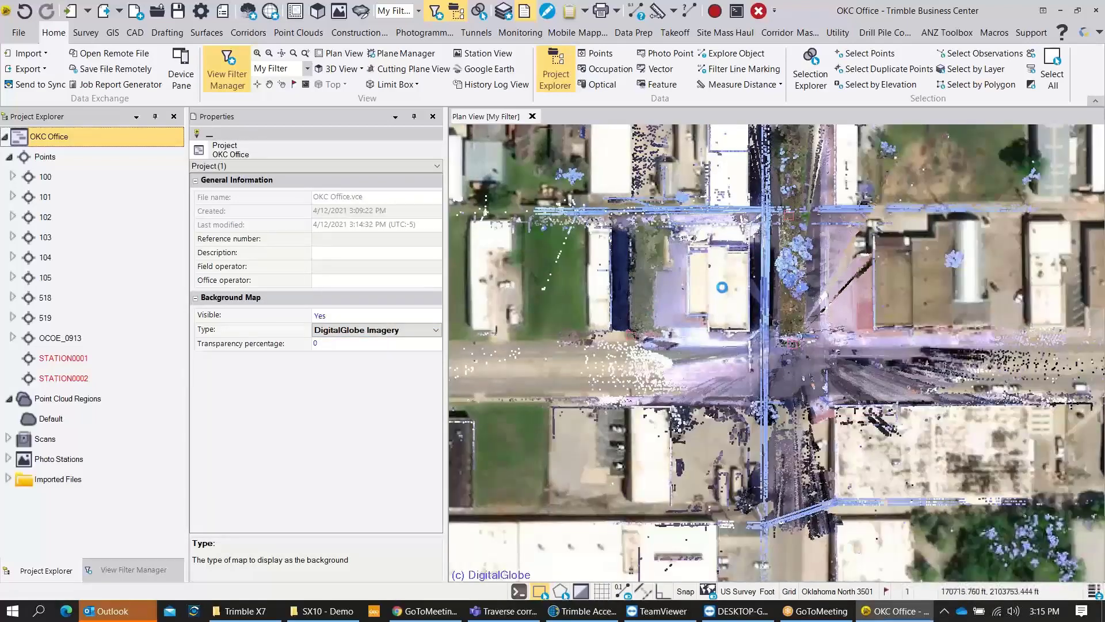
Step: Hide the DigitalGlobe imagery and close the project Properties pane
scroll(727, 270, up, 2)
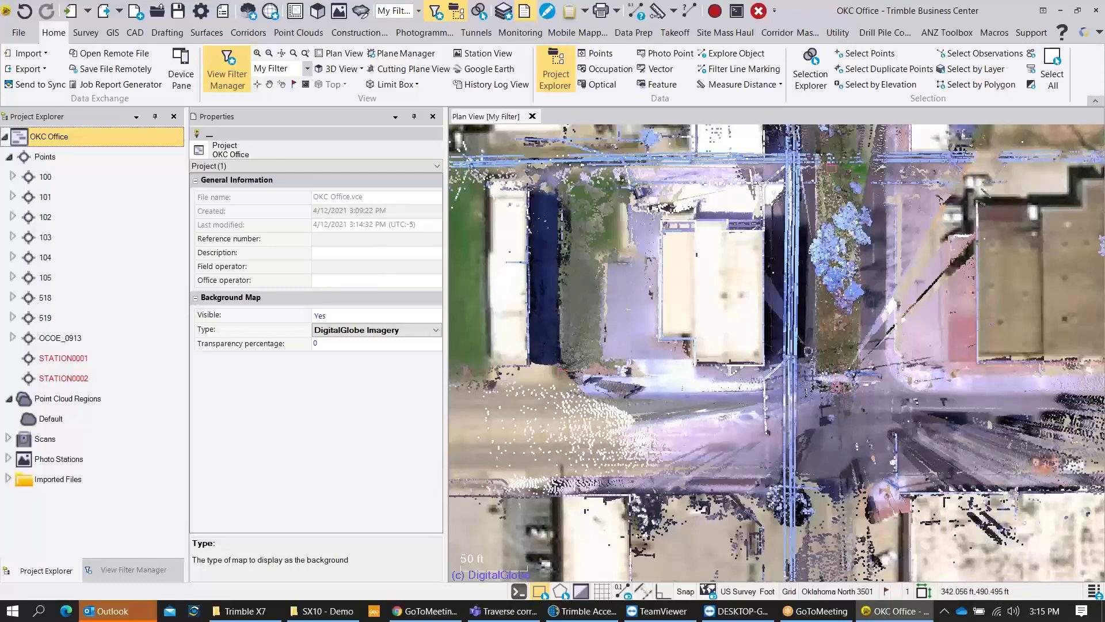
click(708, 591)
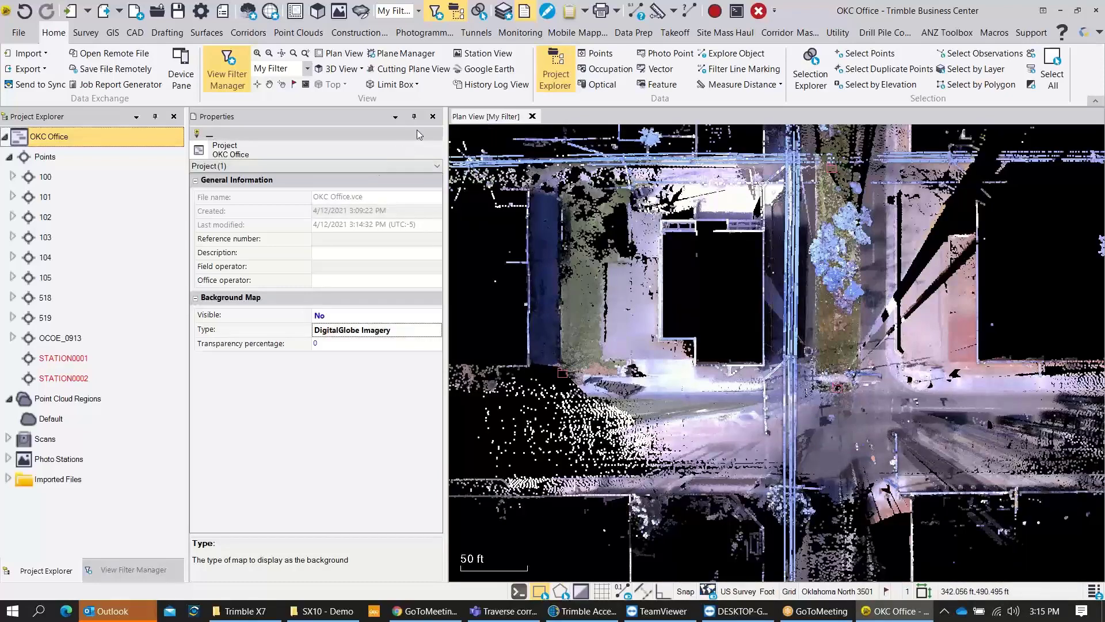
click(432, 118)
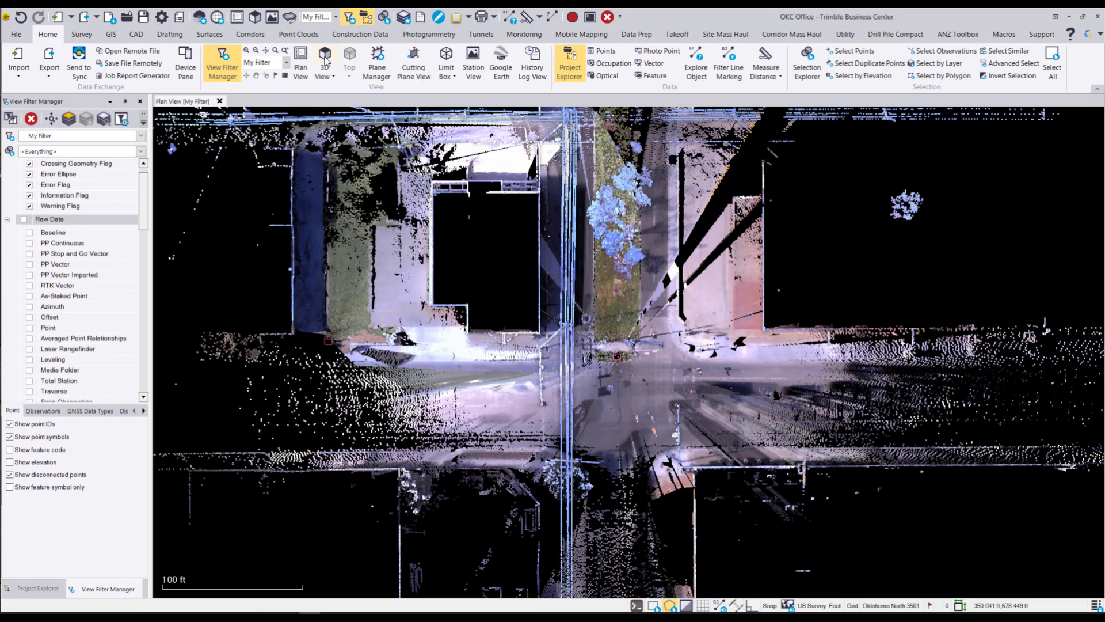
Step: Open a 3D view and zoom in, tilting the colorized point cloud from top-down to oblique
click(325, 61)
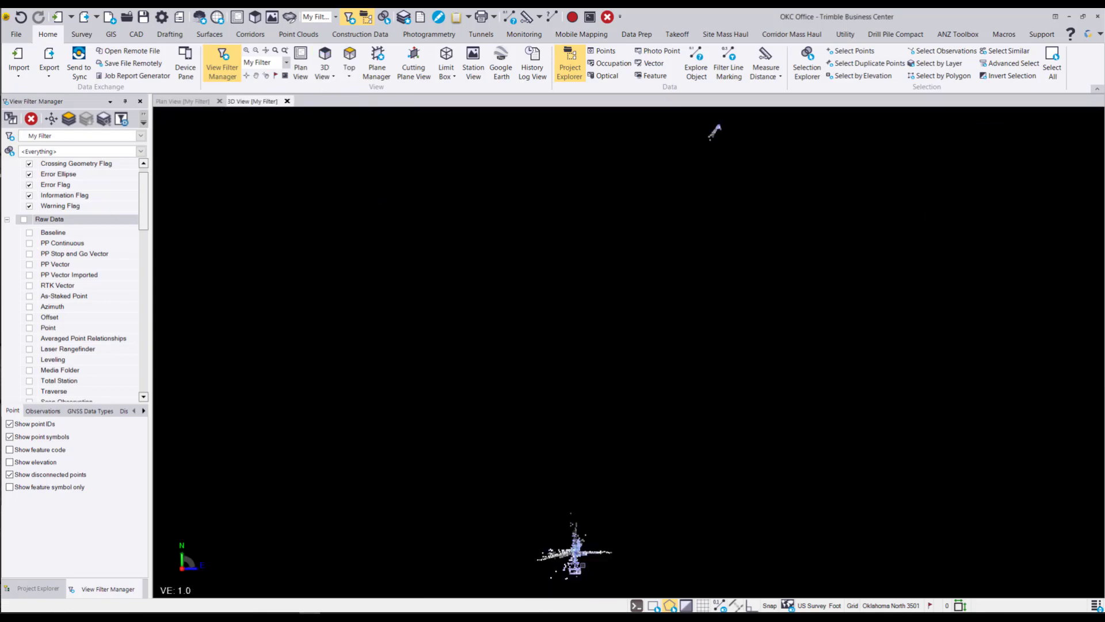
scroll(587, 573, up, 6)
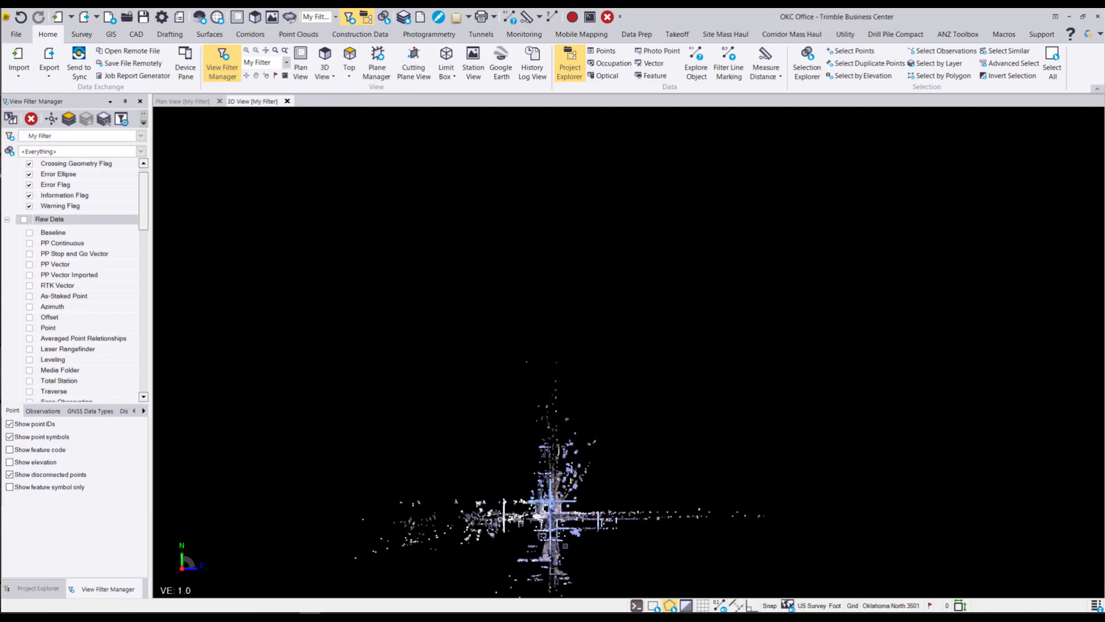
scroll(552, 549, up, 8)
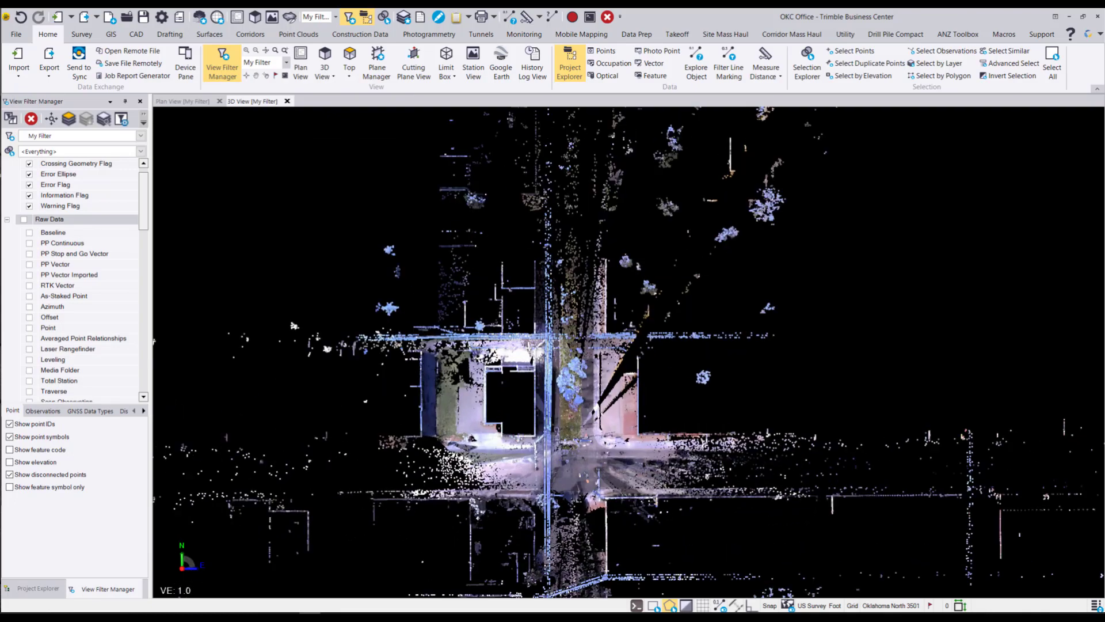
scroll(500, 403, up, 5)
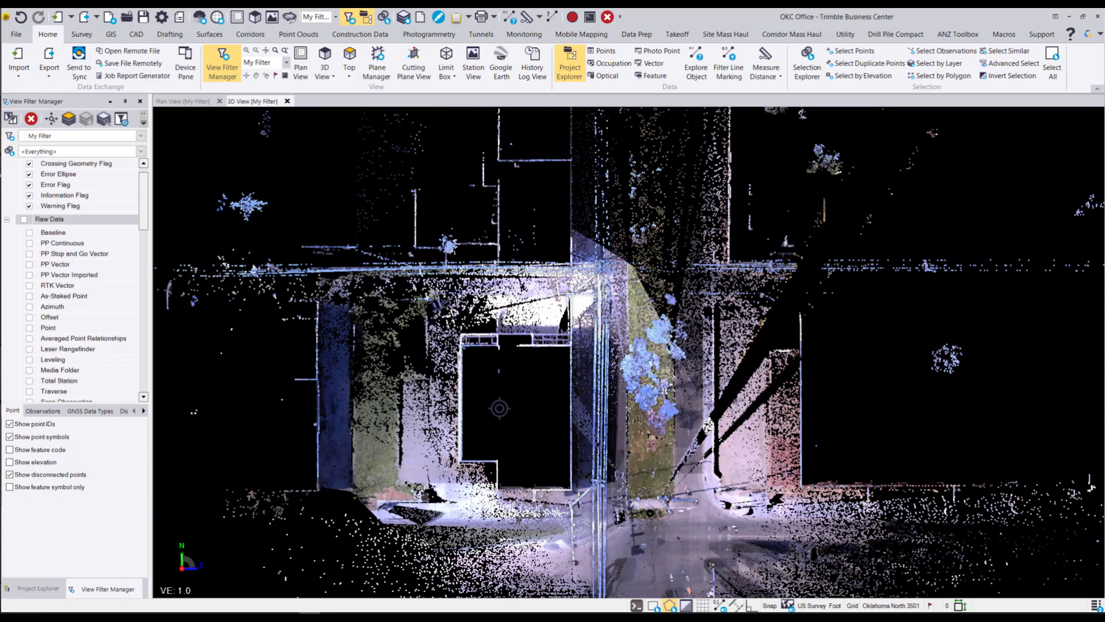
middle_drag(499, 408, 543, 319)
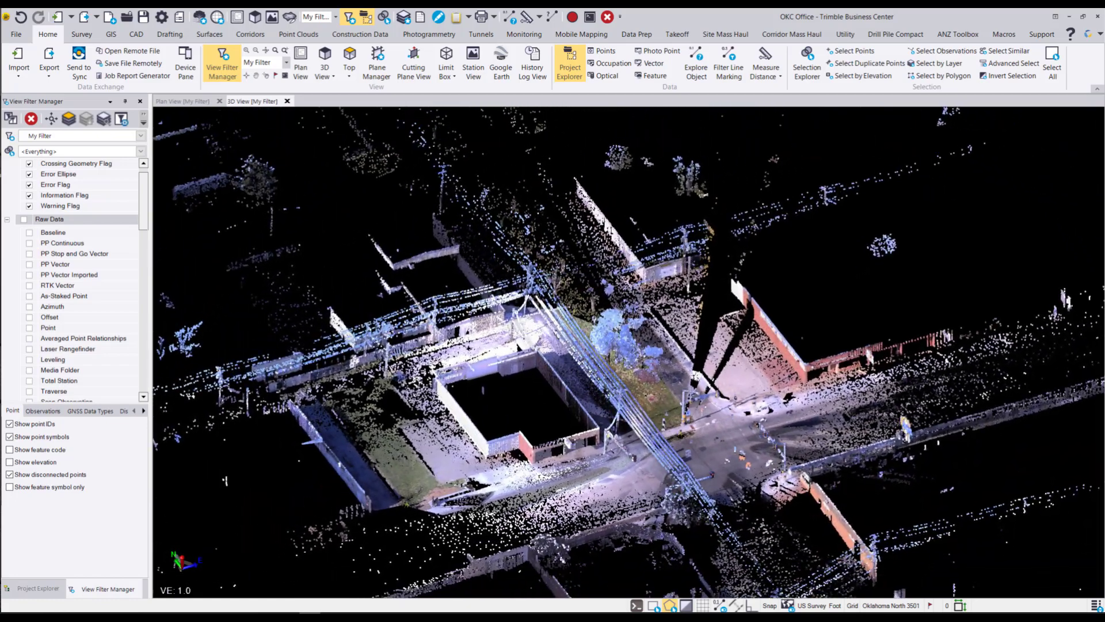
scroll(507, 426, up, 6)
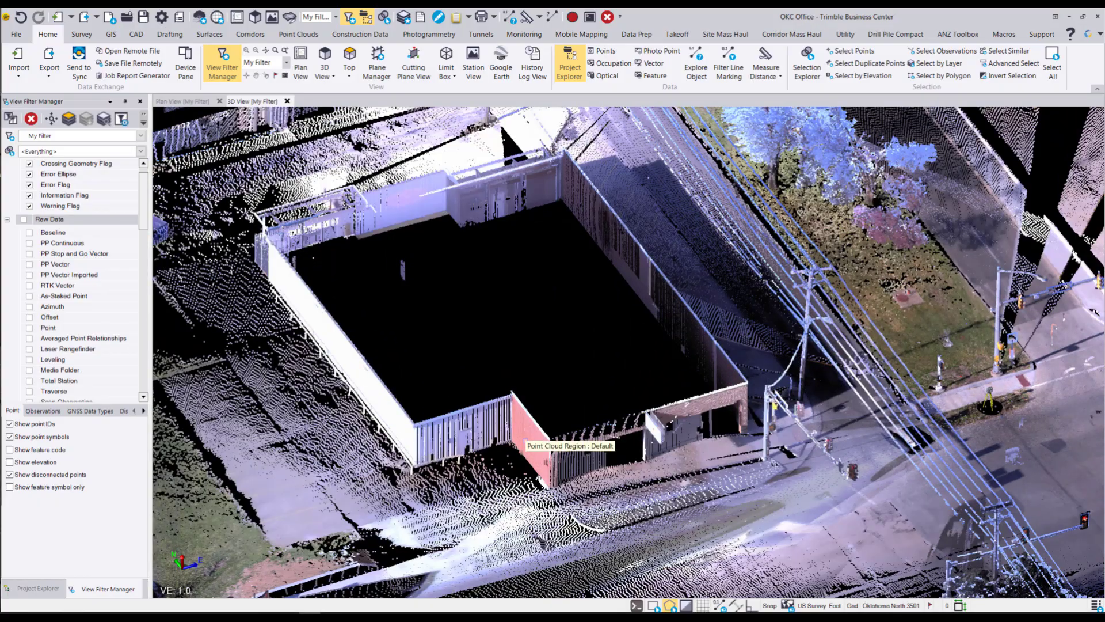
Step: Orbit close around the walled building until it is seen from the street
middle_drag(521, 437, 406, 429)
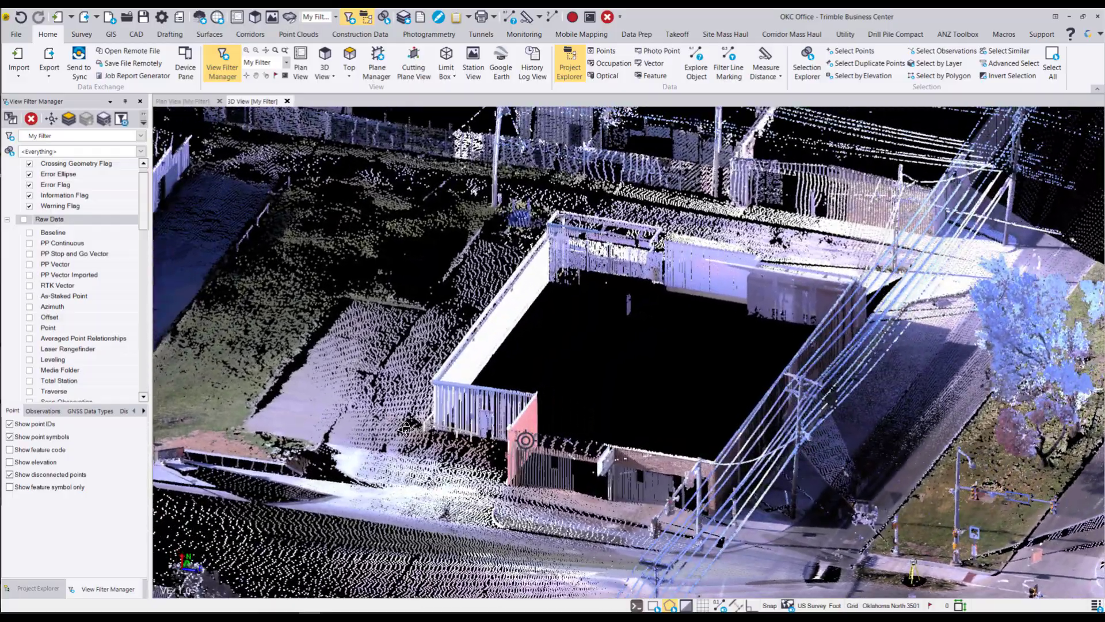
middle_drag(866, 300, 871, 297)
middle_drag(786, 301, 807, 300)
middle_drag(458, 335, 458, 335)
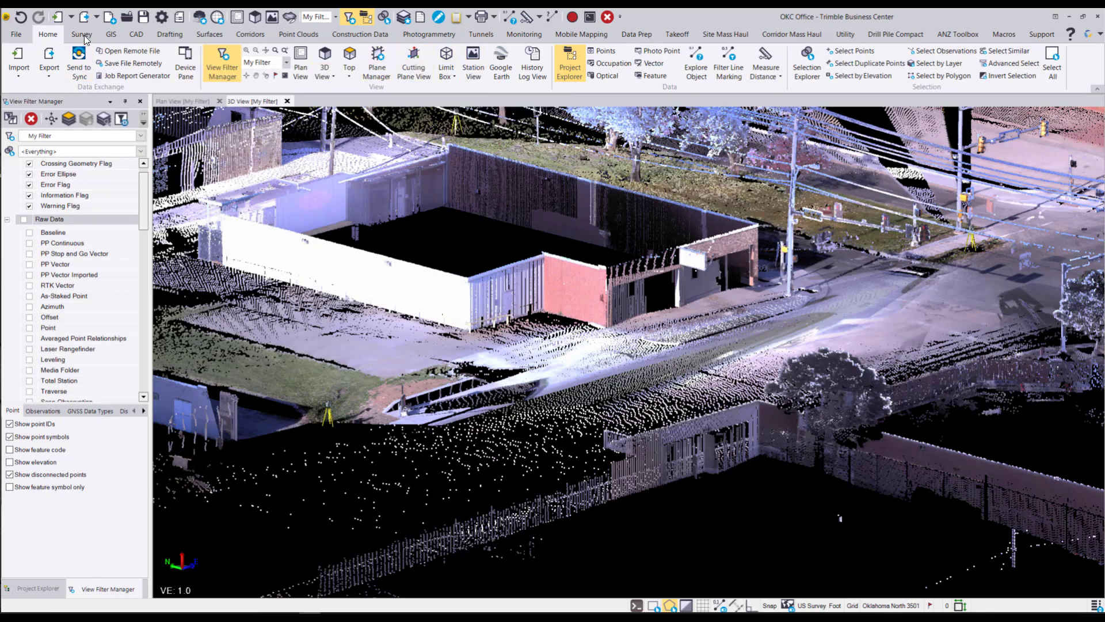
click(266, 51)
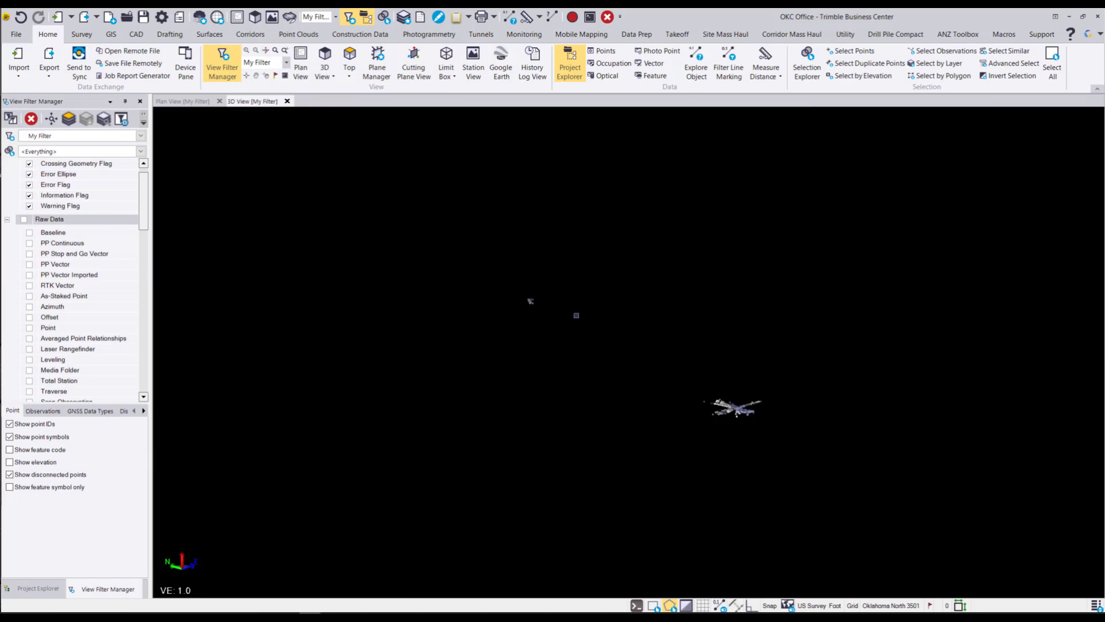
scroll(530, 301, up, 10)
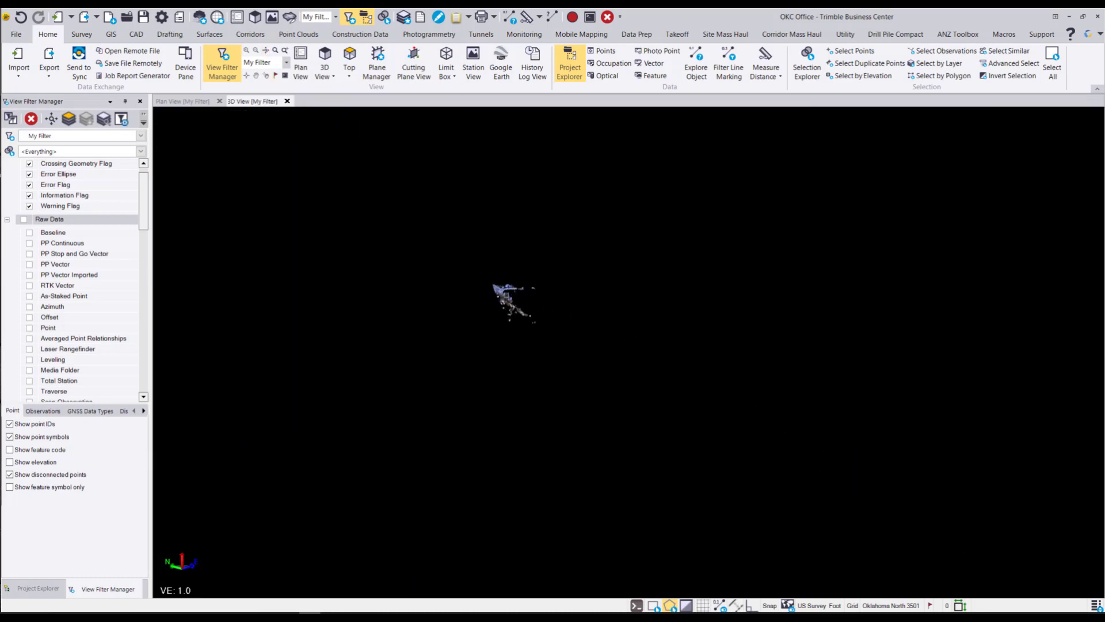
scroll(518, 299, up, 15)
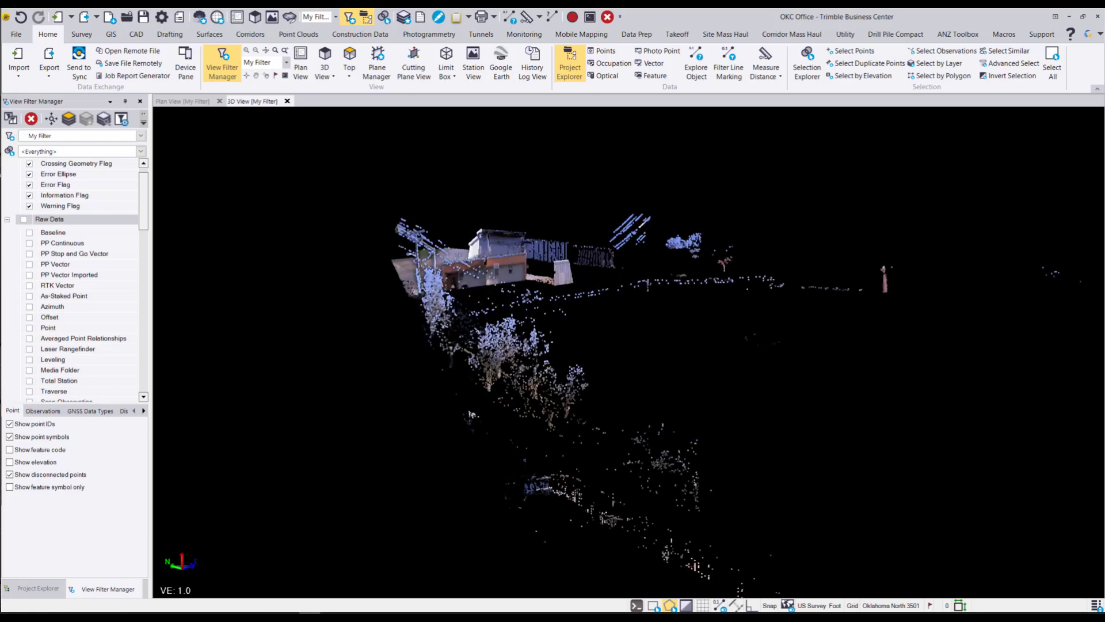
middle_drag(535, 270, 795, 277)
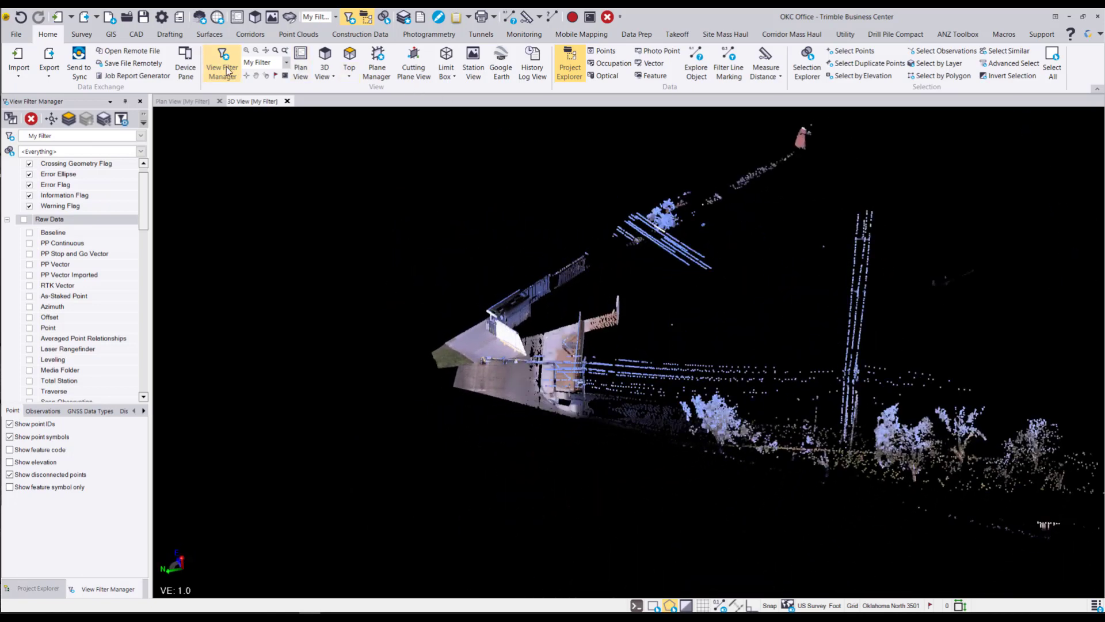
click(267, 52)
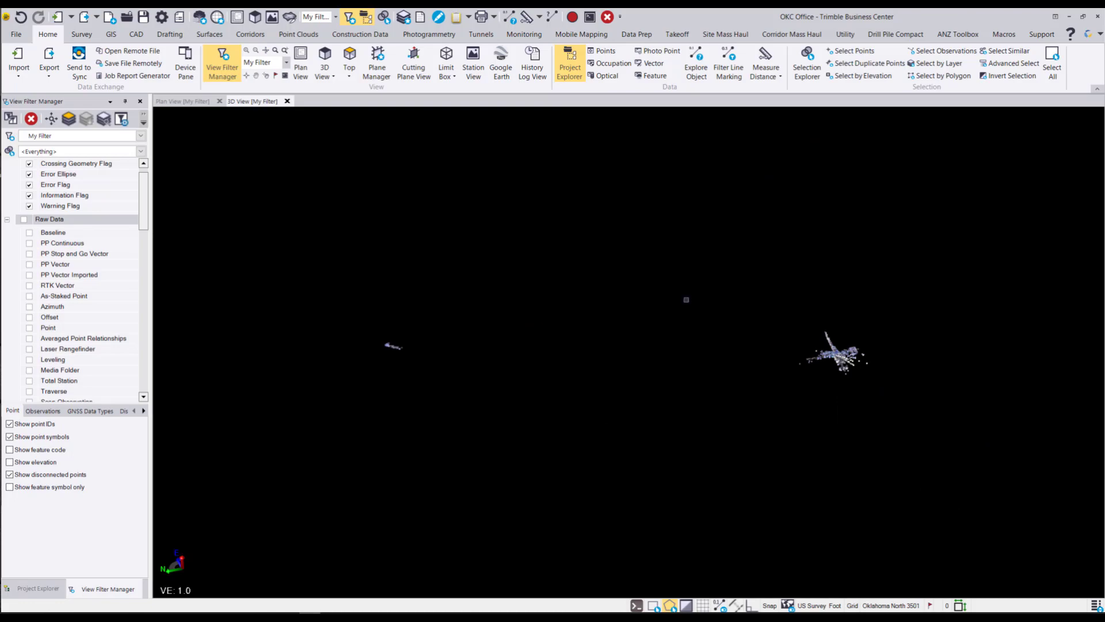
scroll(863, 356, up, 10)
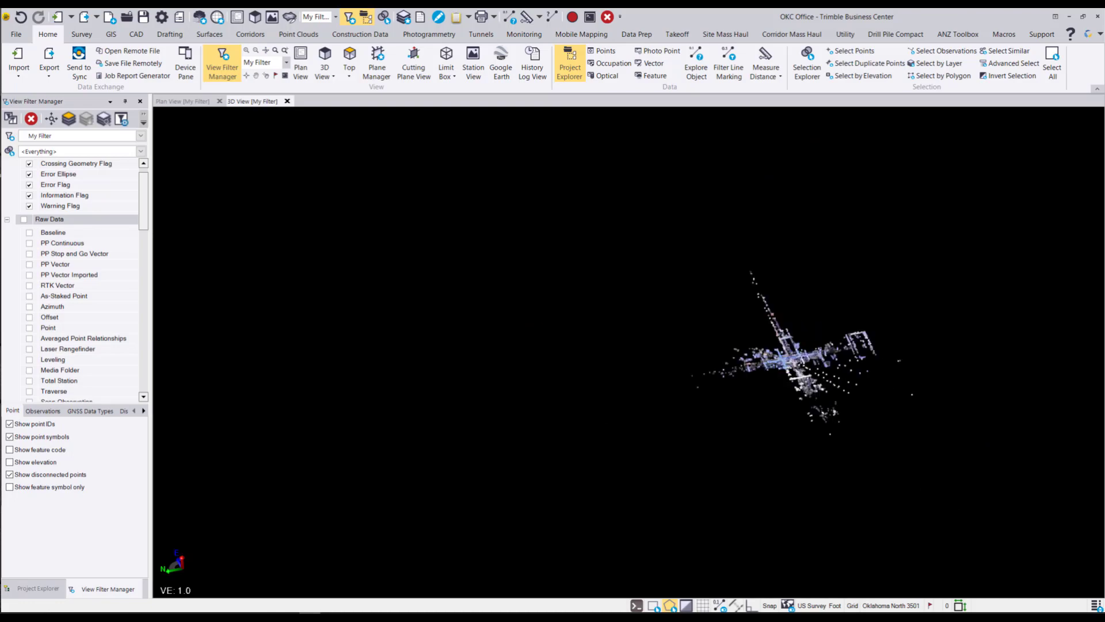
scroll(703, 351, up, 10)
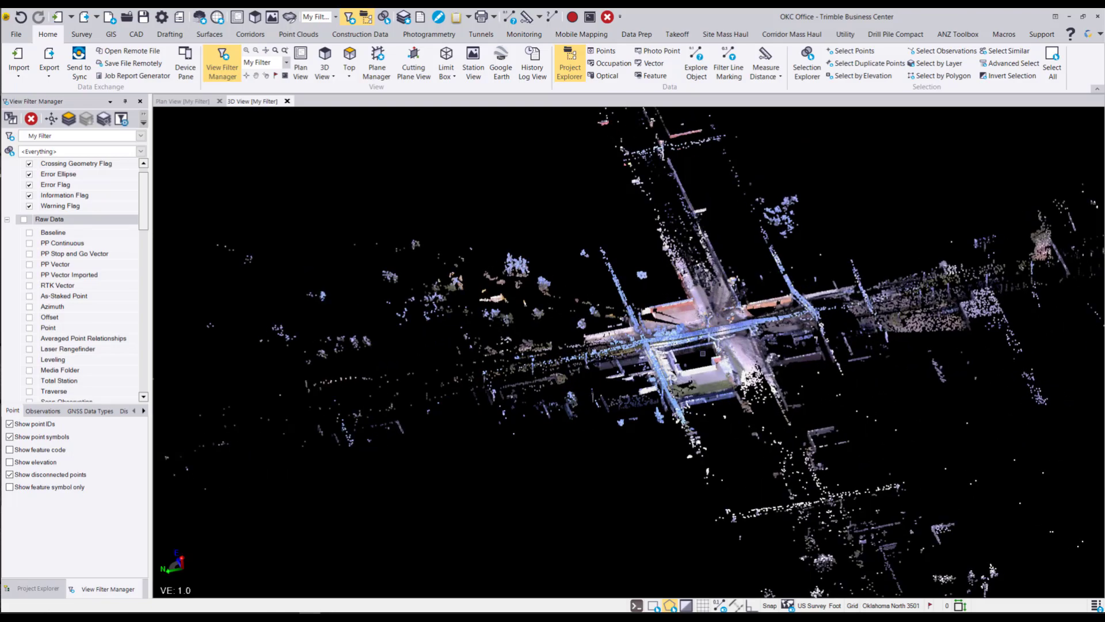
scroll(637, 382, up, 10)
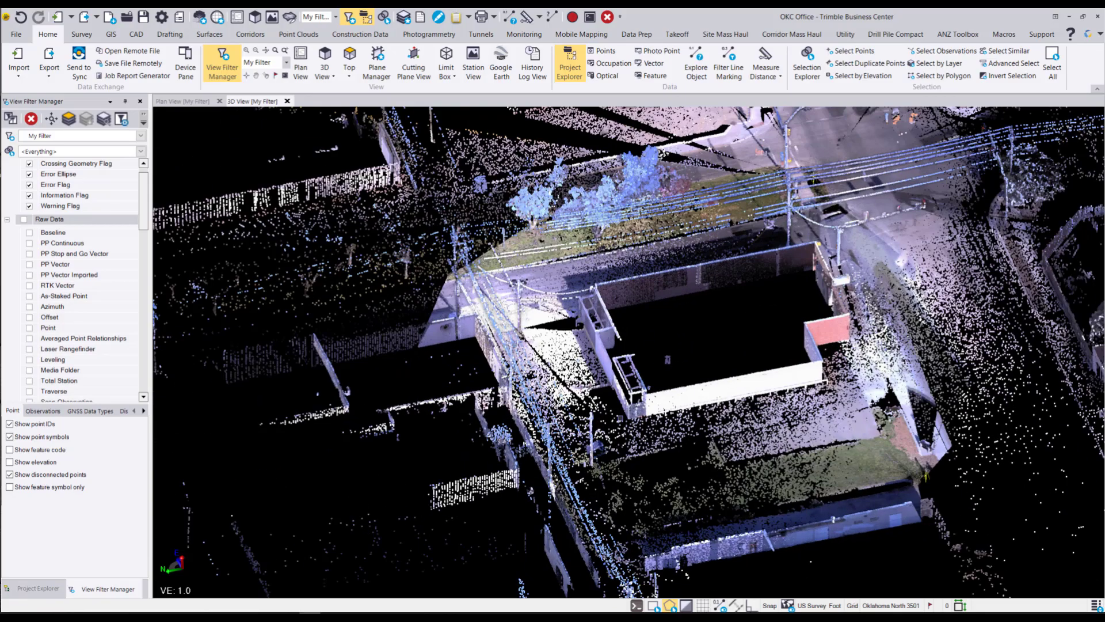
scroll(637, 382, down, 5)
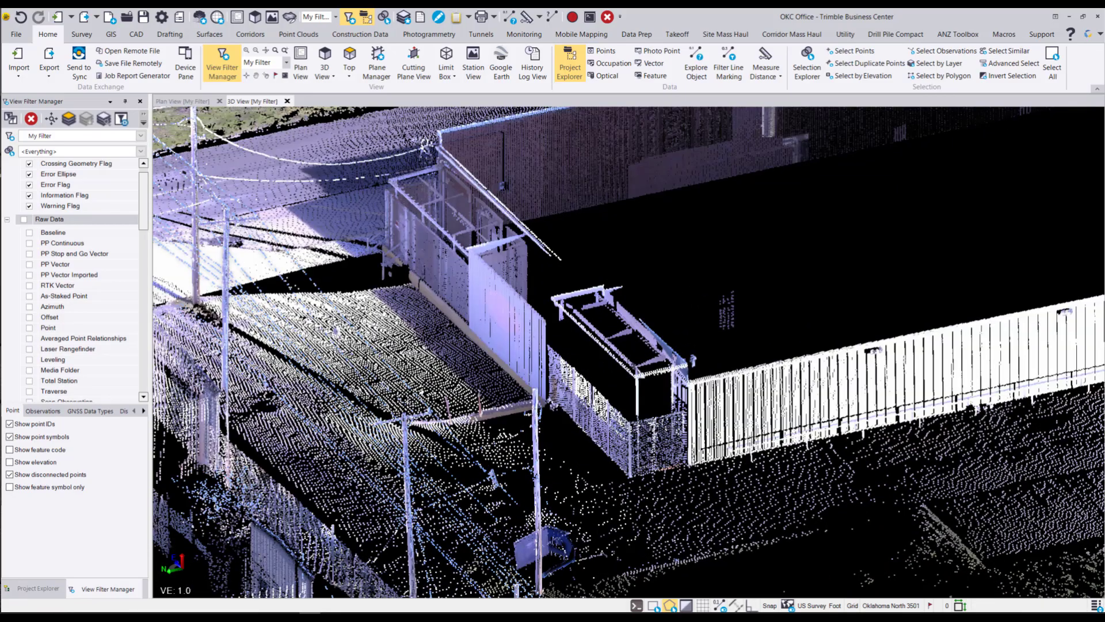
scroll(638, 381, down, 5)
shift+middle_drag(637, 381, 518, 354)
scroll(518, 354, up, 5)
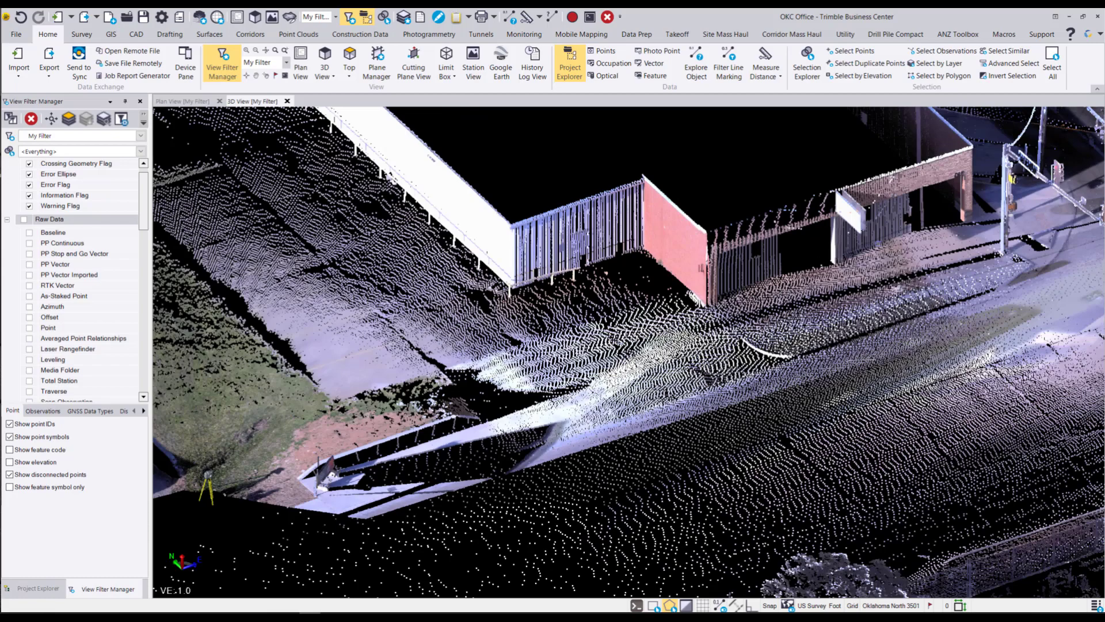
shift+middle_drag(628, 352, 575, 357)
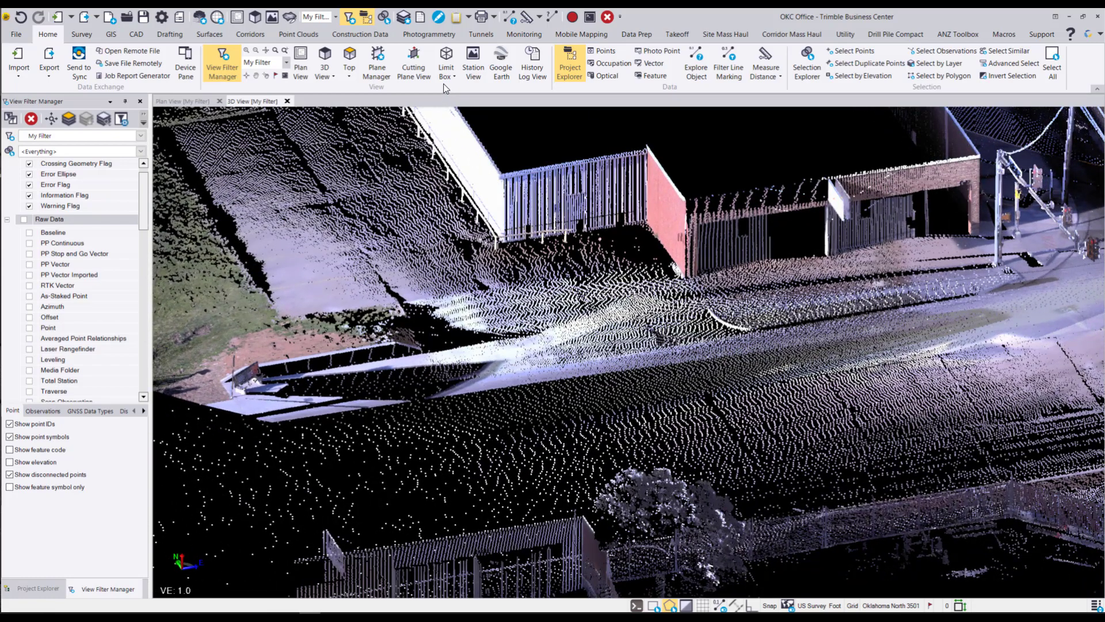
click(334, 81)
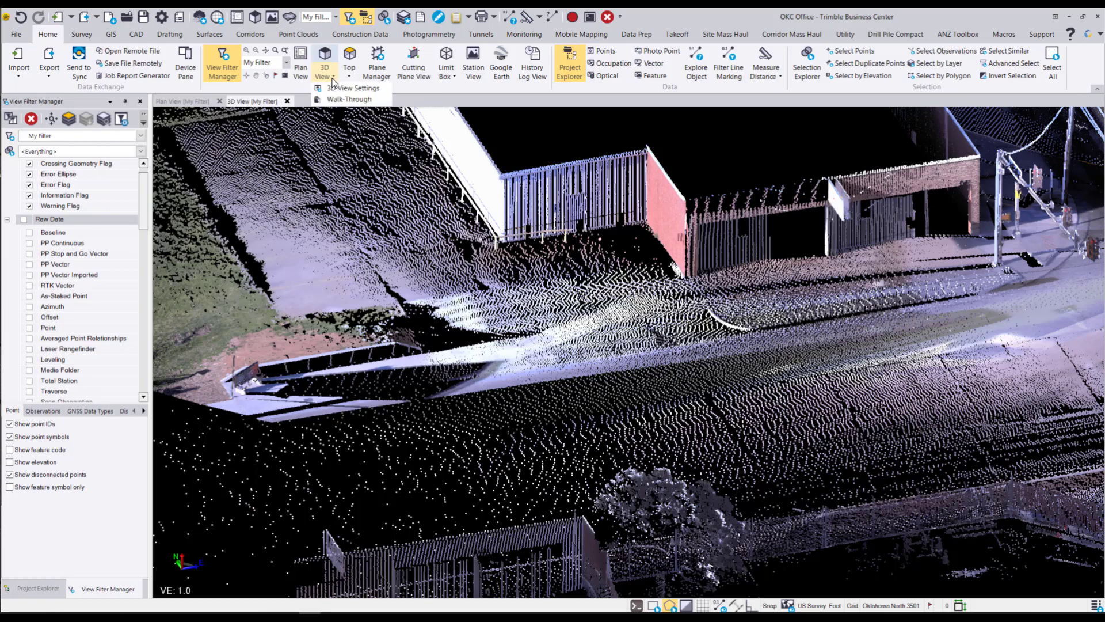
click(345, 88)
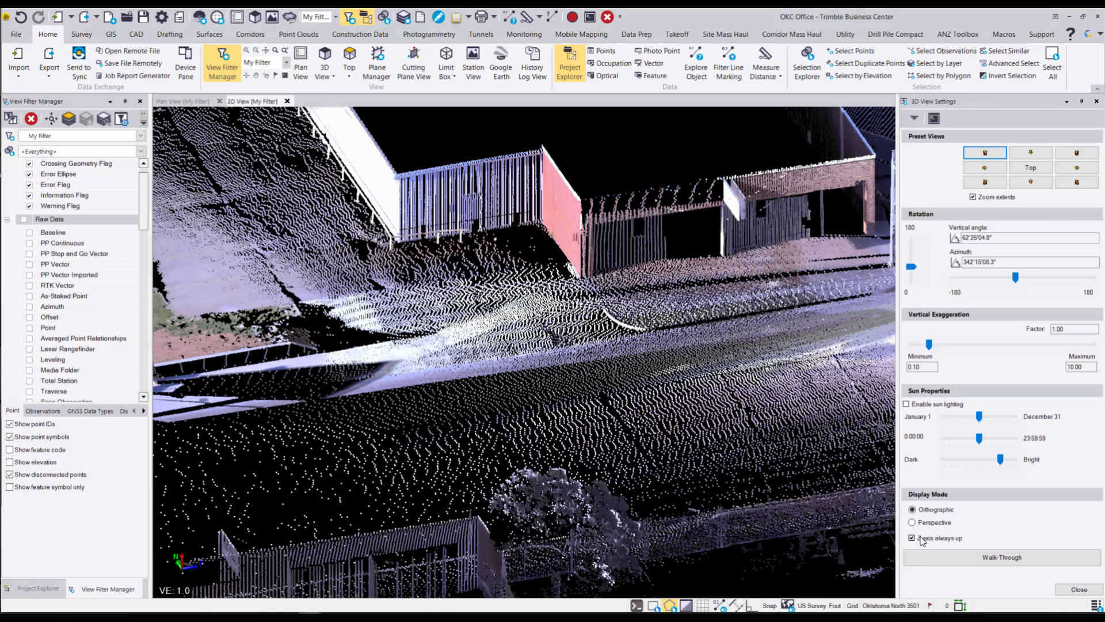
click(1074, 590)
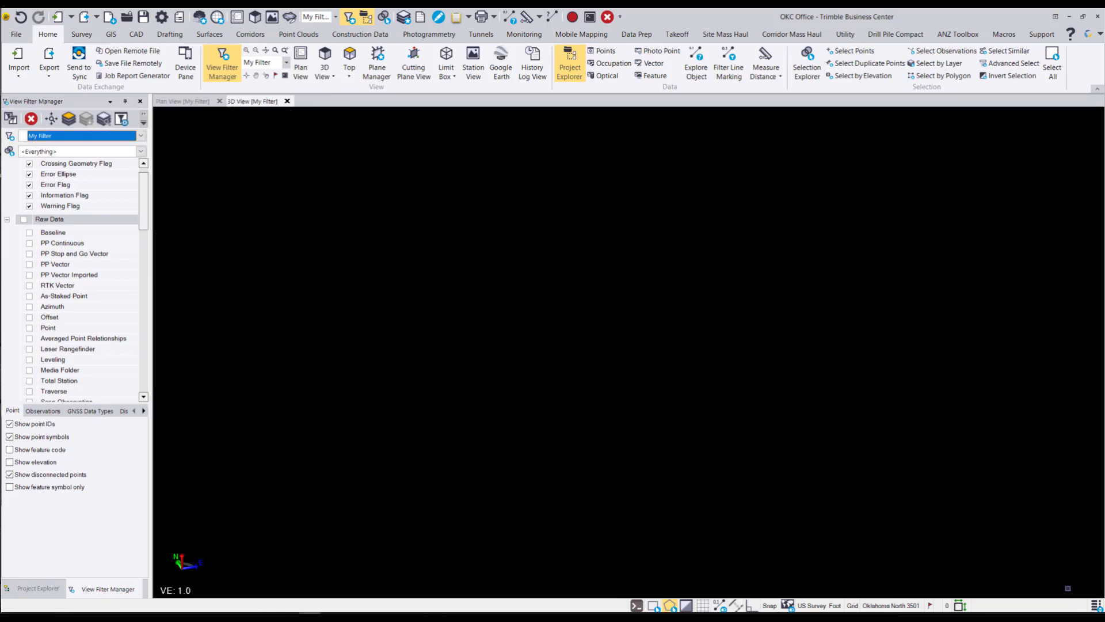